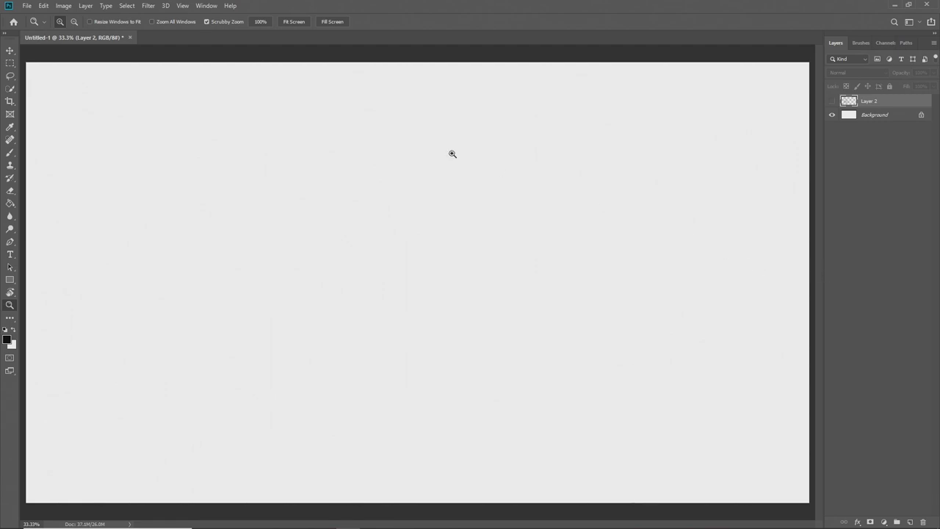
Create Untitled-2 from the 16 x 9 in preset with light-grey Background Contents, and add Layer 1
left_click(28, 6)
left_click(37, 16)
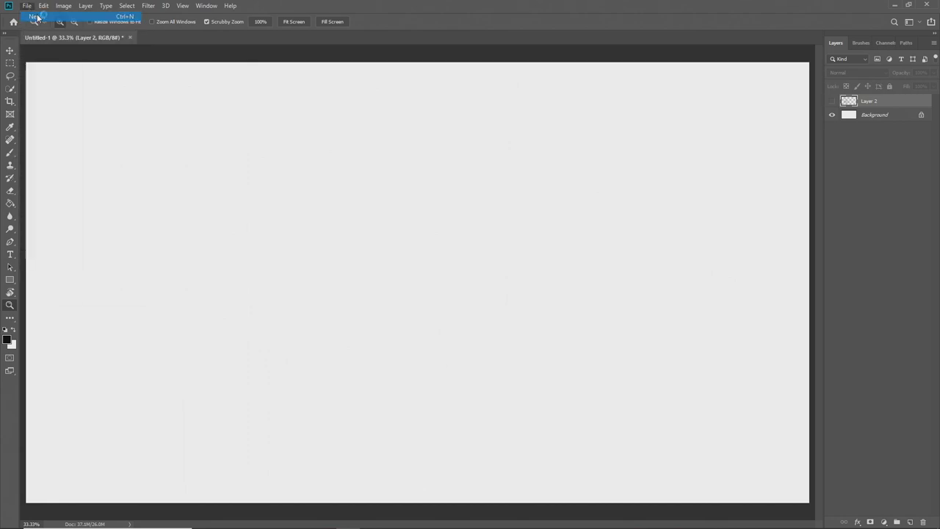
left_click(700, 332)
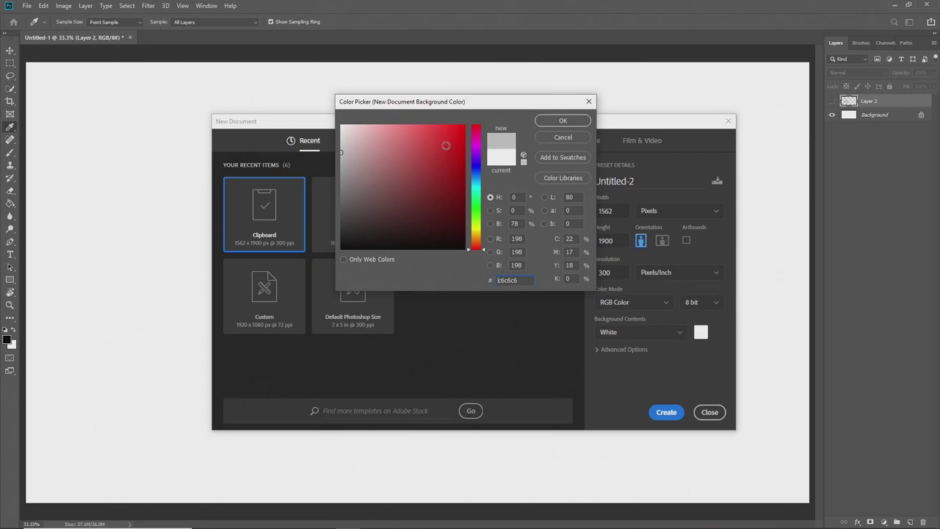
left_click(539, 122)
left_click(378, 196)
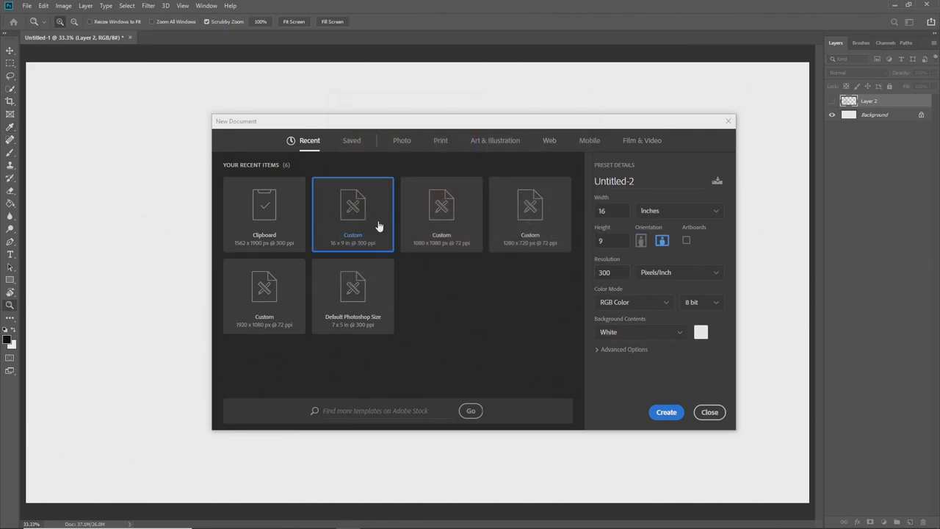
left_click(701, 332)
left_click(339, 149)
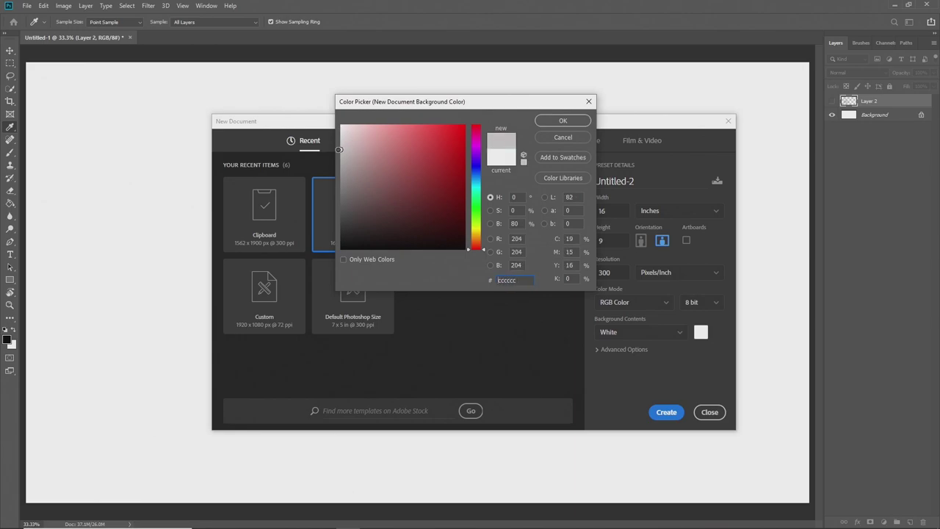
left_click(562, 120)
left_click(669, 411)
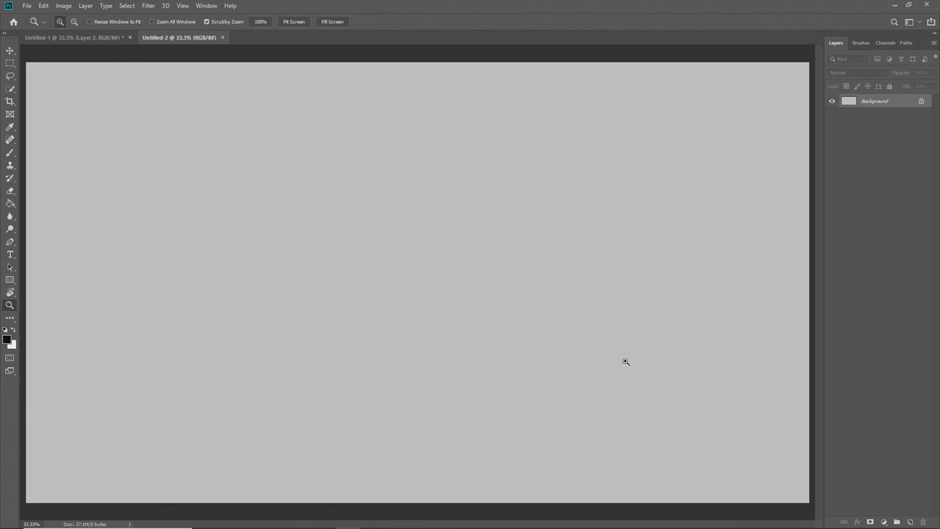
left_click(909, 521)
Paint trial brush strokes on Layer 1 at 100% opacity, clearing them each time
key("b")
mouse_move(356, 297)
left_mouse_down()
mouse_move(453, 212)
mouse_move(536, 281)
mouse_move(655, 221)
mouse_move(346, 335)
left_mouse_up()
mouse_move(575, 270)
left_mouse_down()
mouse_move(598, 262)
mouse_move(602, 276)
left_mouse_up()
key("Delete")
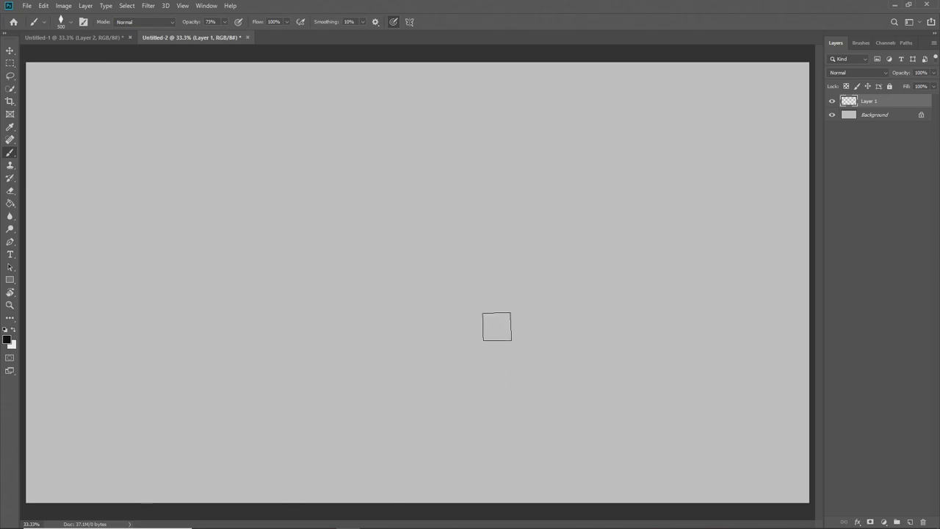
key("0")
mouse_move(404, 330)
left_mouse_down()
mouse_move(487, 269)
mouse_move(657, 175)
mouse_move(315, 409)
left_mouse_up()
left_click_drag(444, 294, 609, 321)
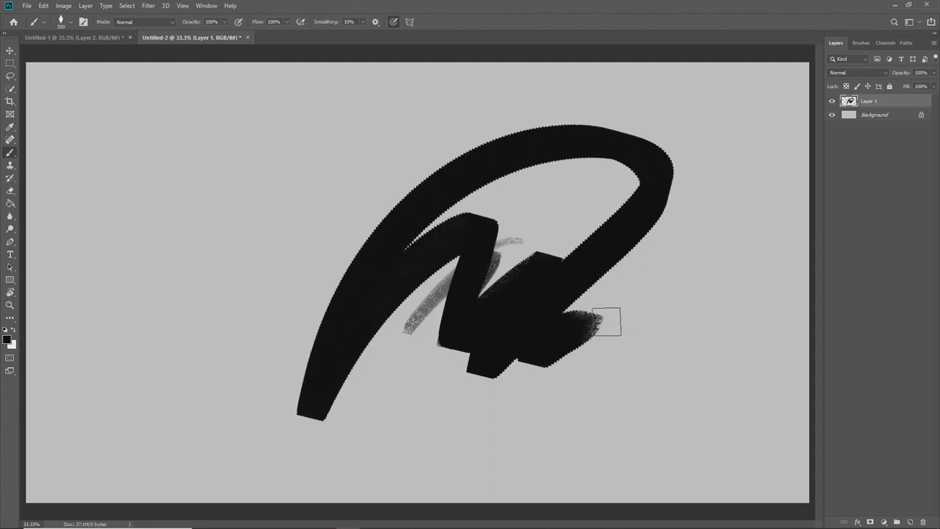
key("Delete")
Zoom out to the whole canvas, paint a black scribble, and swap to white
key("z")
left_click_drag(567, 344, 515, 356)
key("b")
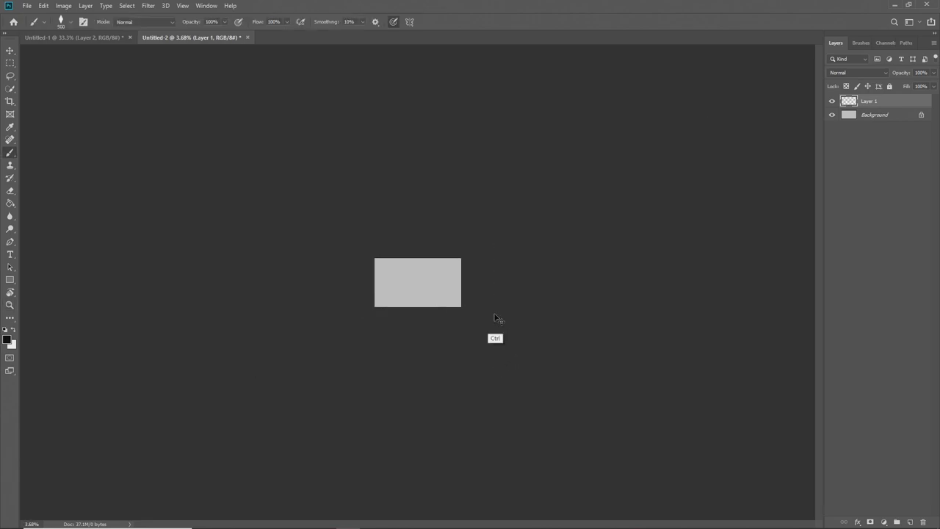
scroll(494, 309, "up", 3)
mouse_move(394, 289)
left_mouse_down()
mouse_move(439, 245)
mouse_move(469, 294)
mouse_move(481, 283)
mouse_move(451, 248)
left_mouse_up()
key("x")
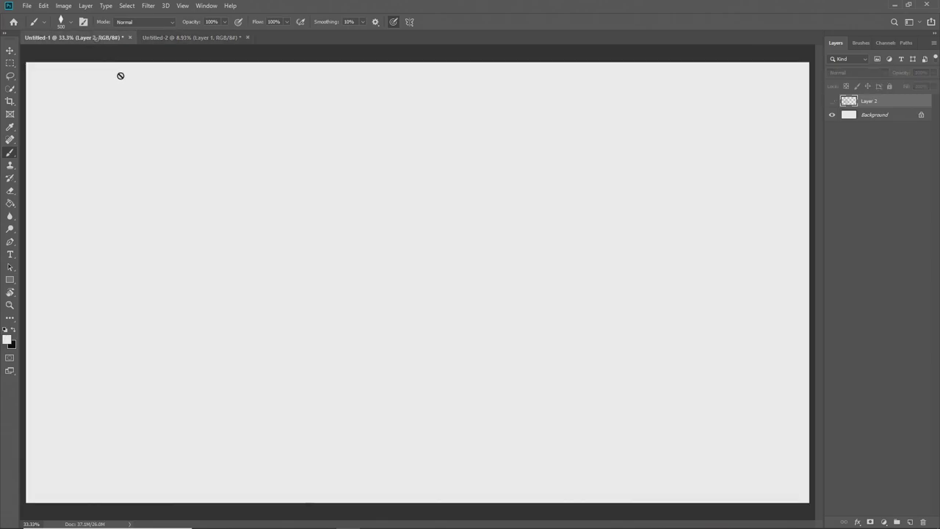
In Untitled-1, add Layer 3 with a black zigzag stroke crossed by a white channel
left_click(98, 40)
left_click(910, 521)
key("x")
mouse_move(423, 211)
left_mouse_down()
mouse_move(338, 294)
mouse_move(447, 304)
mouse_move(579, 191)
mouse_move(564, 244)
mouse_move(583, 253)
left_mouse_up()
key("x")
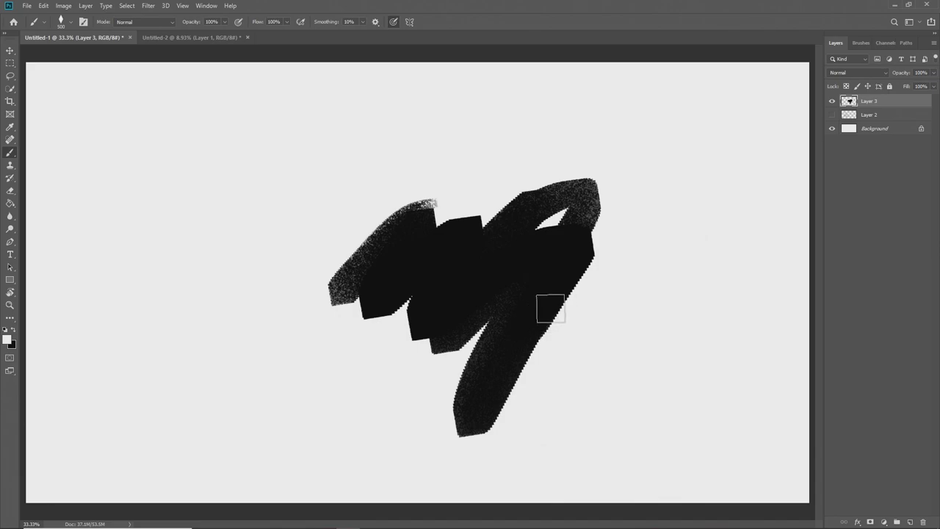
mouse_move(543, 317)
left_mouse_down()
mouse_move(420, 299)
mouse_move(427, 282)
mouse_move(571, 283)
left_mouse_up()
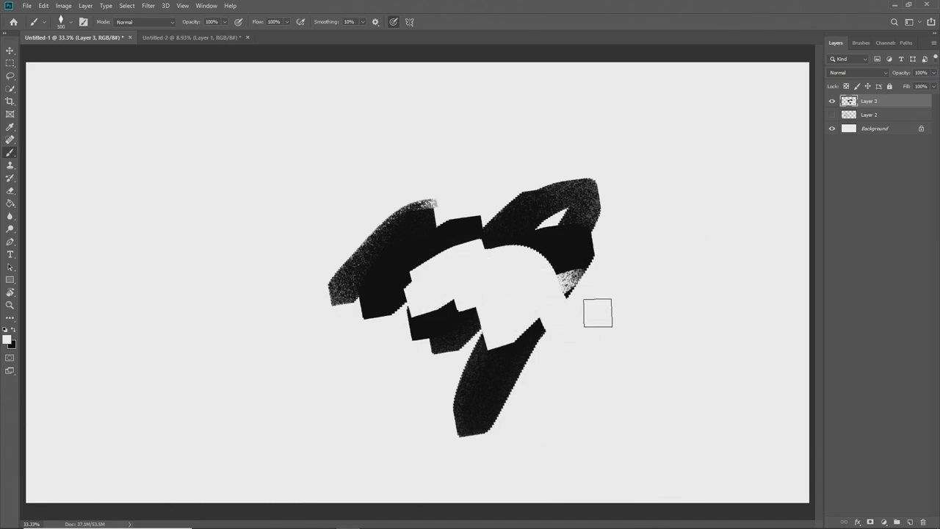
left_click(193, 38)
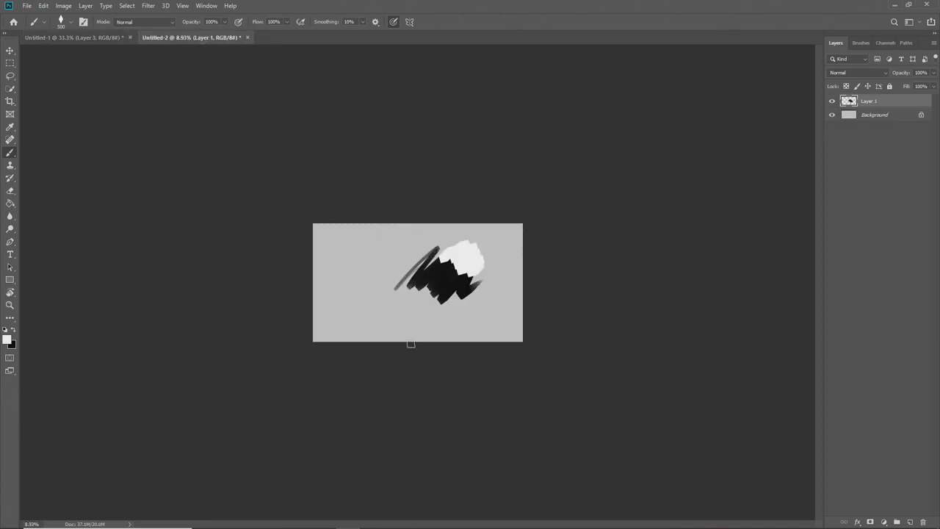
Undo the test strokes on Layer 1 and readjust the zoom
key("ctrl+z")
key("ctrl+z")
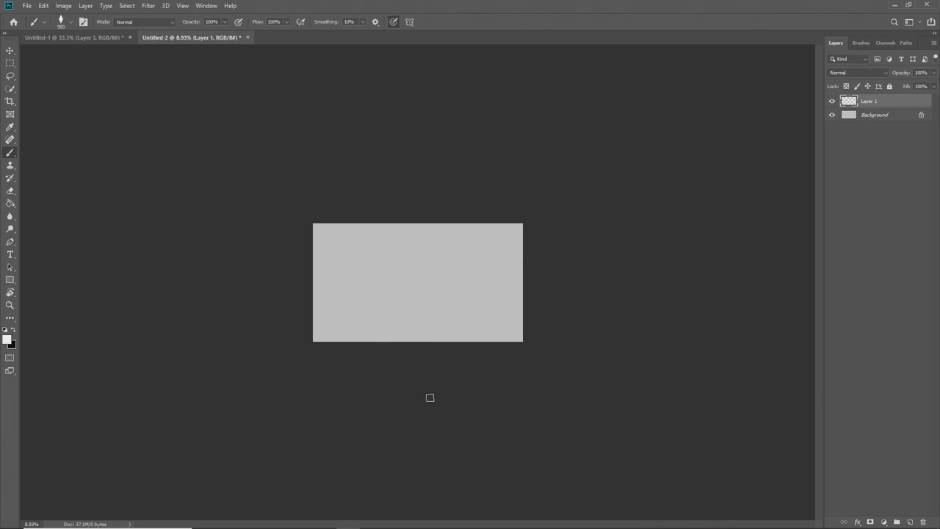
key("z")
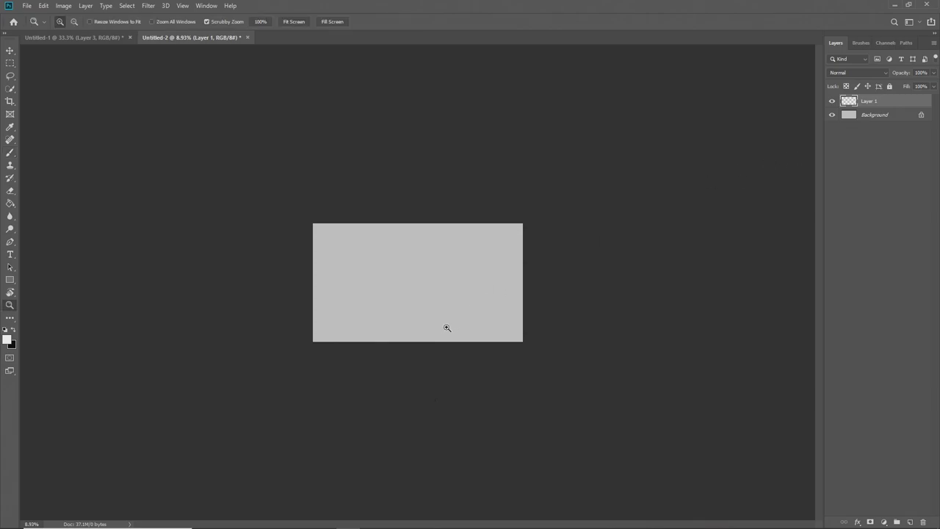
scroll(445, 331, "down", 3)
scroll(451, 367, "up", 1)
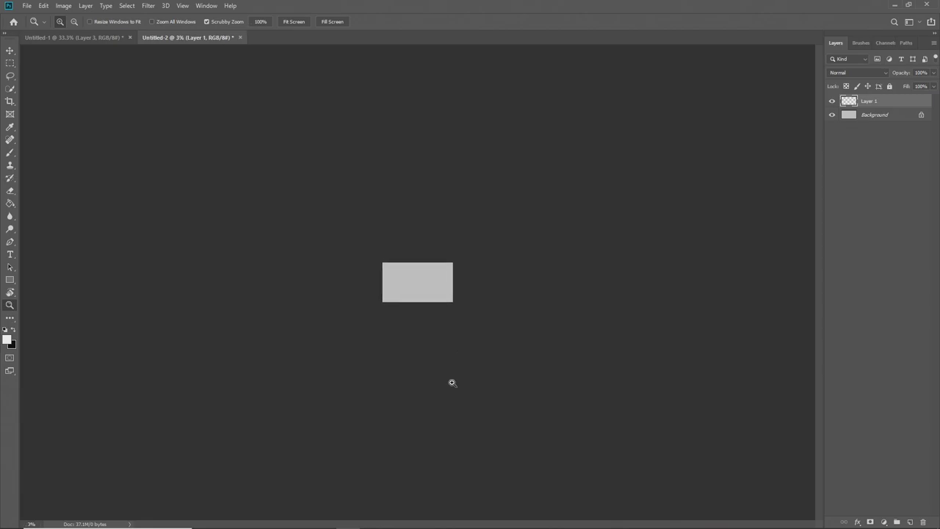
Reset the colours, set brush opacity to 63%, and undo a trial dark stroke
key("x")
key("b")
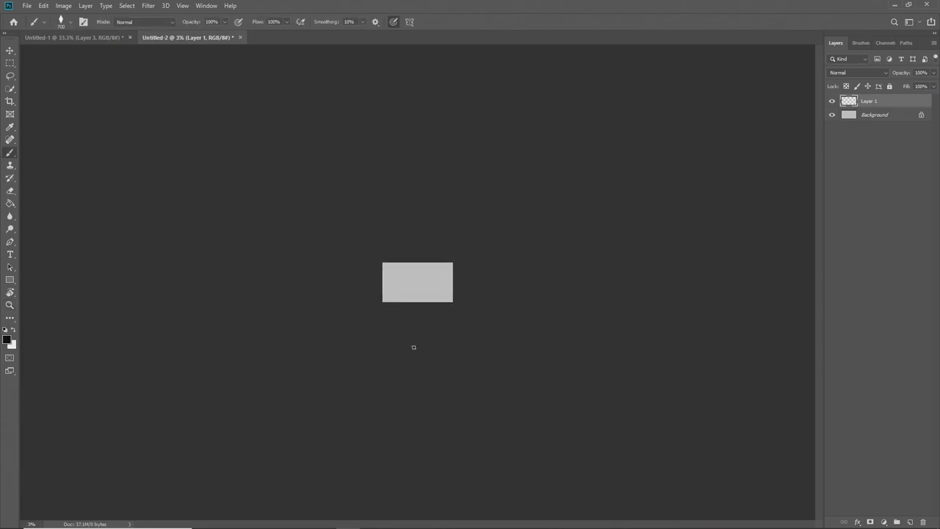
left_click_drag(197, 22, 174, 34)
left_click(463, 298, "ctrl")
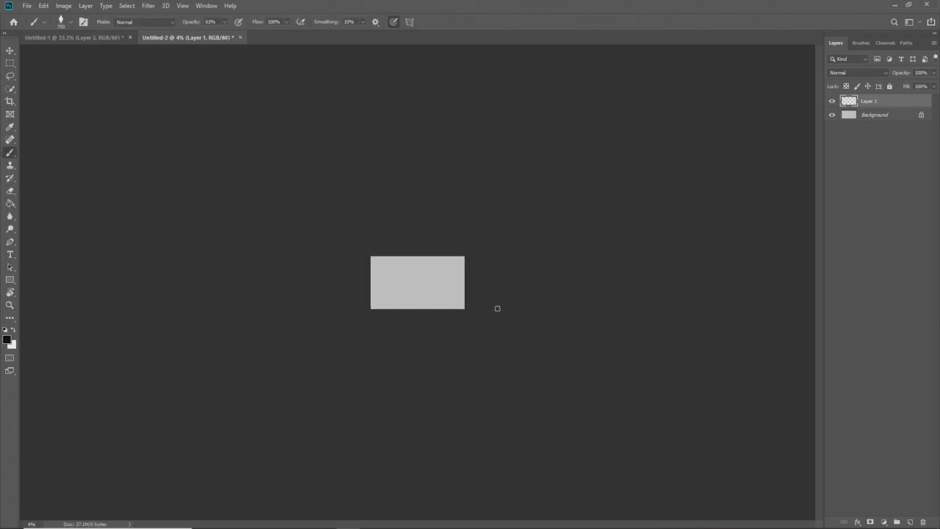
mouse_move(401, 266)
left_mouse_down()
mouse_move(376, 279)
mouse_move(412, 260)
mouse_move(425, 289)
mouse_move(433, 263)
mouse_move(455, 302)
left_mouse_up()
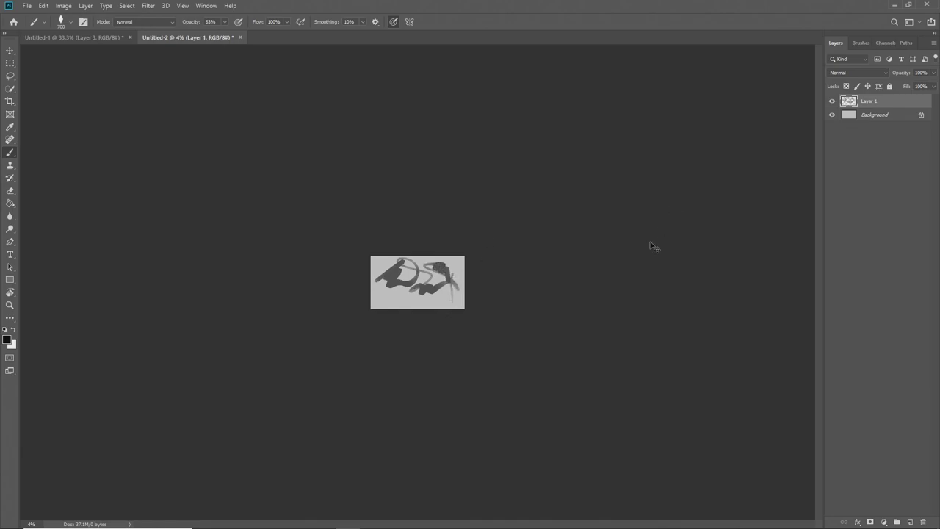
key("ctrl+z")
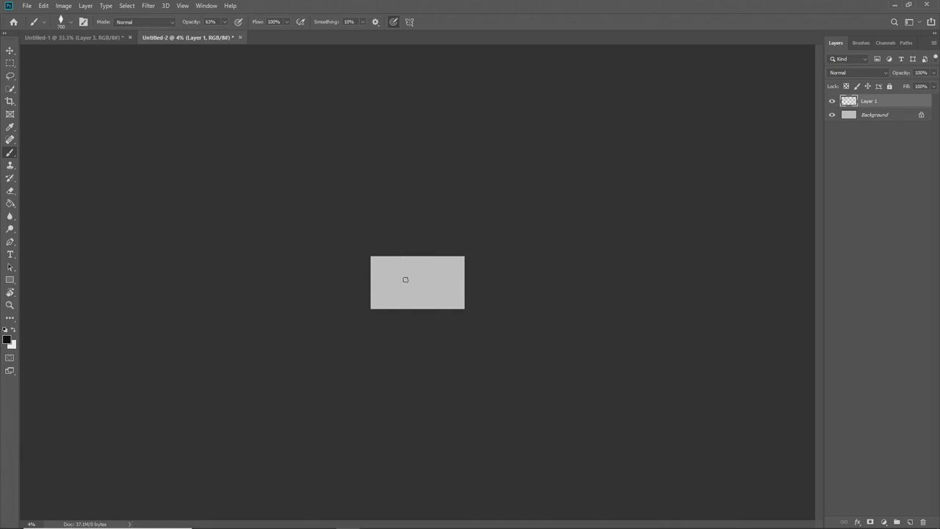
Paint a faint grey arch, then set the brush to size 500 and 78% opacity
left_click_drag(377, 278, 402, 276)
mouse_move(393, 266)
left_mouse_down()
mouse_move(401, 278)
mouse_move(387, 286)
mouse_move(413, 293)
left_mouse_up()
left_click_drag(396, 283, 402, 280)
key("bracketleft")
key("bracketleft")
left_click_drag(195, 22, 205, 30)
Zoom in and darken marks around the sketch, below it, and along its left edge
key("z")
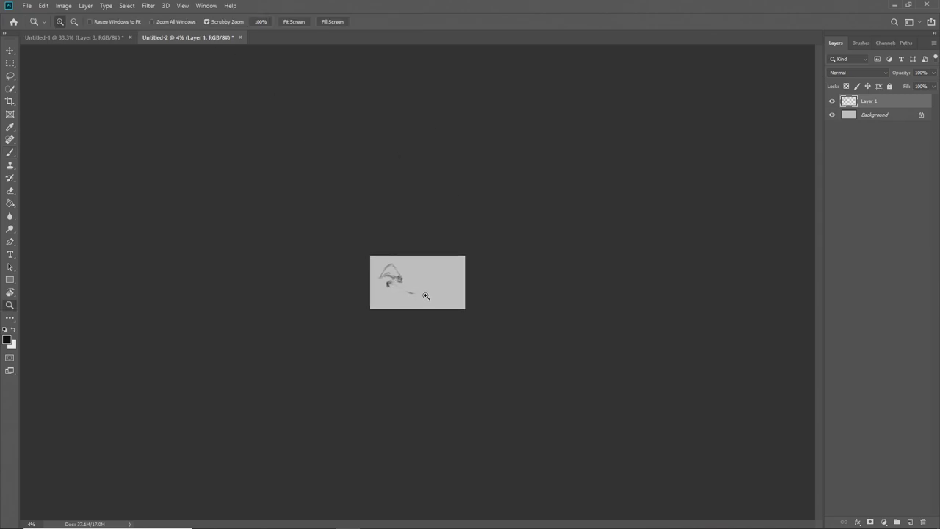
left_click(426, 296)
key("b")
mouse_move(388, 278)
left_mouse_down()
mouse_move(407, 291)
mouse_move(407, 283)
mouse_move(408, 297)
mouse_move(372, 286)
mouse_move(379, 295)
left_mouse_up()
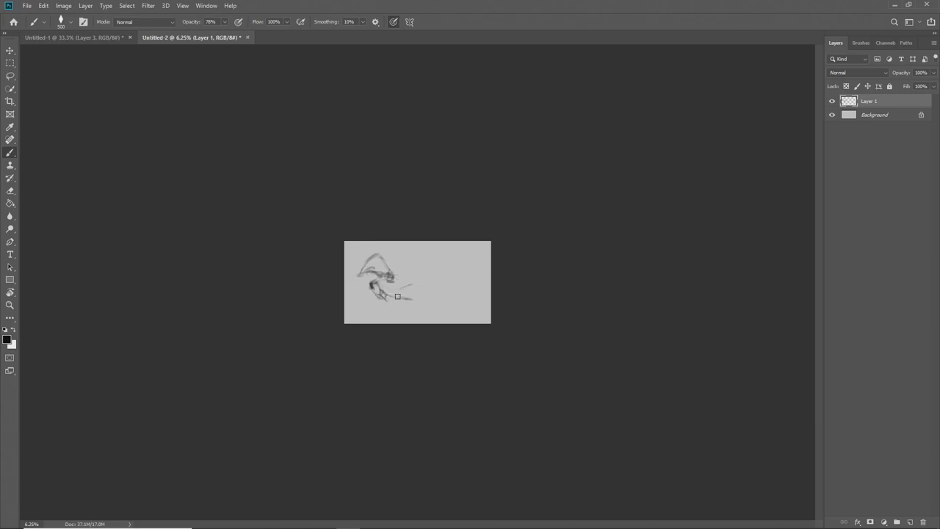
mouse_move(414, 302)
left_mouse_down()
mouse_move(386, 300)
mouse_move(417, 301)
left_mouse_up()
mouse_move(375, 276)
left_mouse_down()
mouse_move(363, 279)
mouse_move(370, 262)
mouse_move(363, 265)
mouse_move(388, 277)
mouse_move(366, 274)
left_mouse_up()
left_click_drag(366, 261, 360, 278)
Refine the creature by alternating brush and eraser, extending the head and a right-hand limb
key("e")
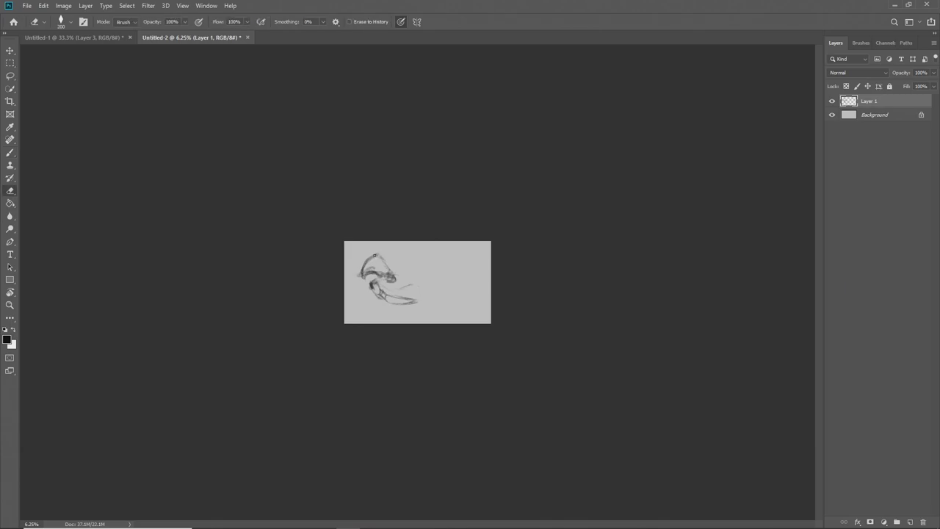
key("b")
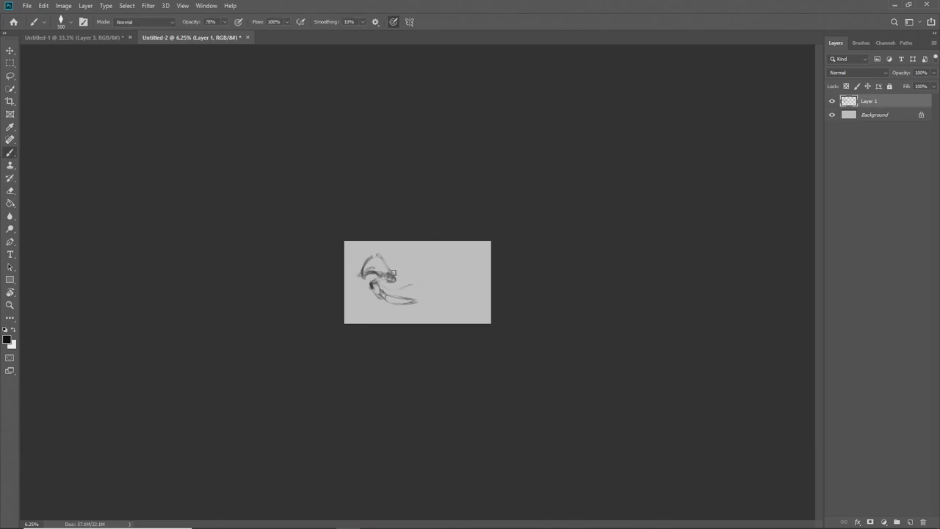
key("e")
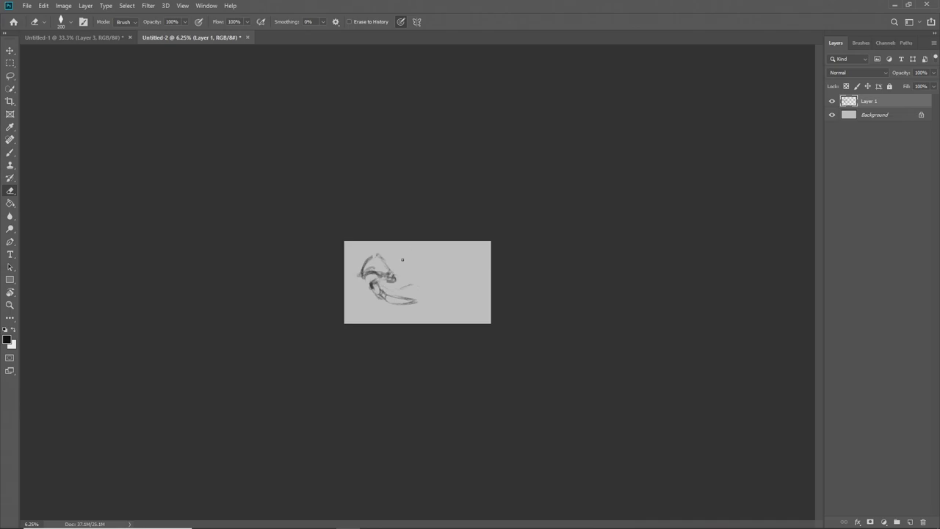
key("b")
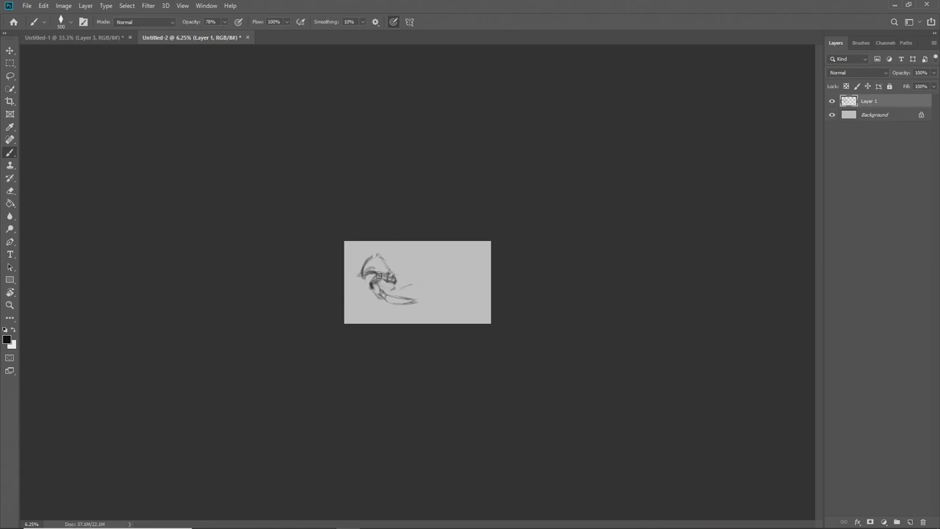
key("e")
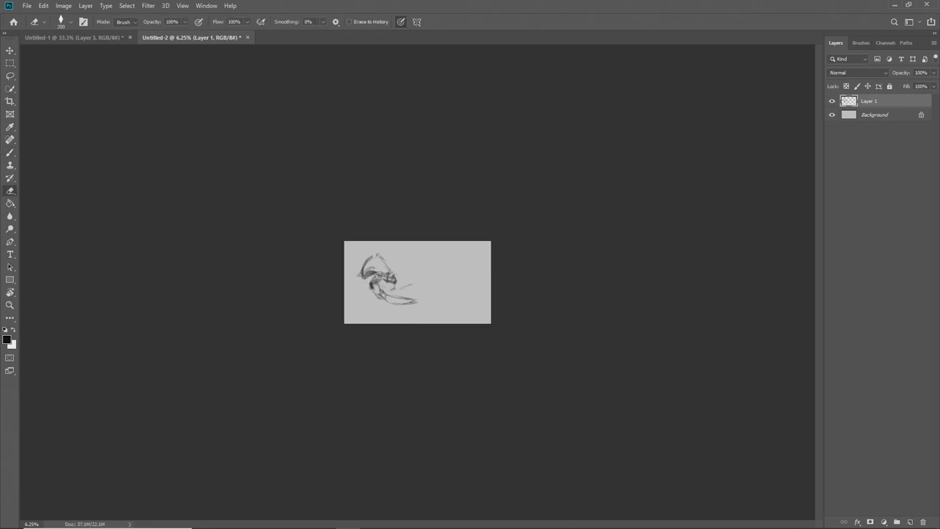
key("b")
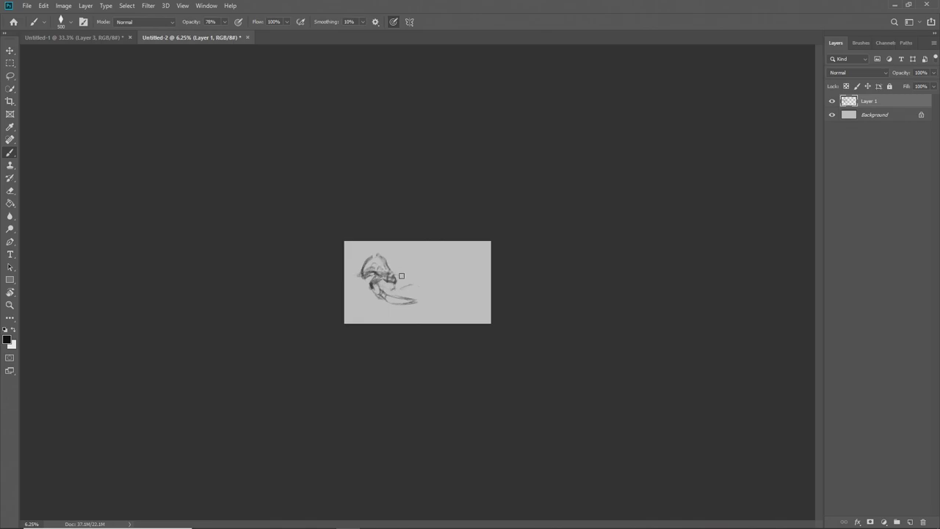
key("e")
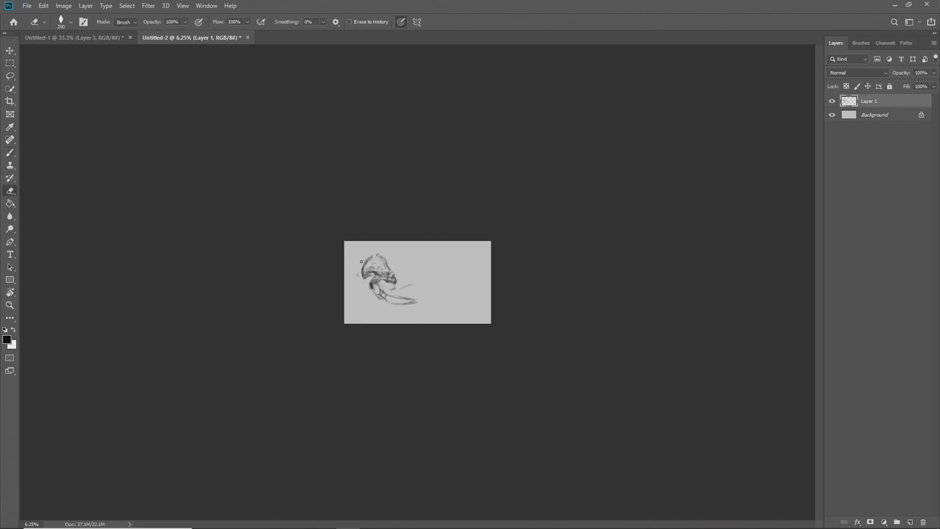
key("b")
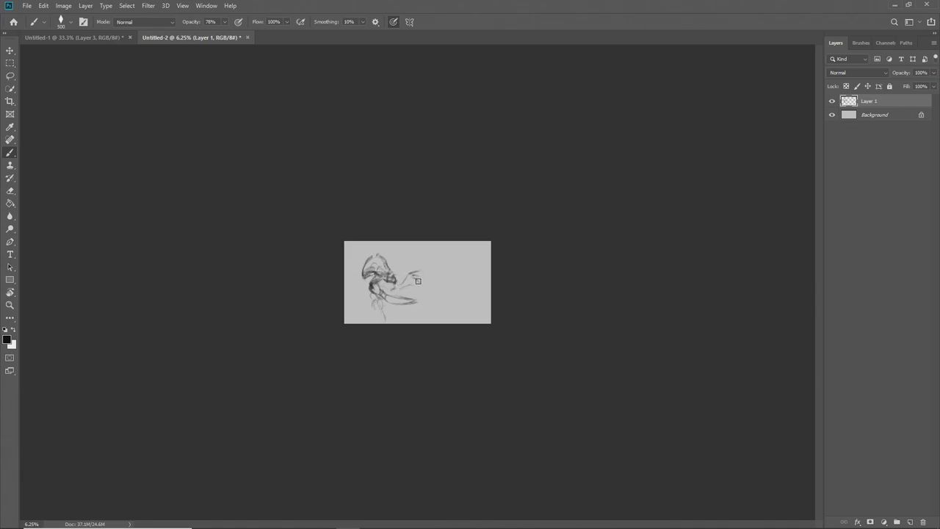
Add a faint light stroke right of the sketch and a darker stroke down toward the legs
key("e")
key("b")
key("e")
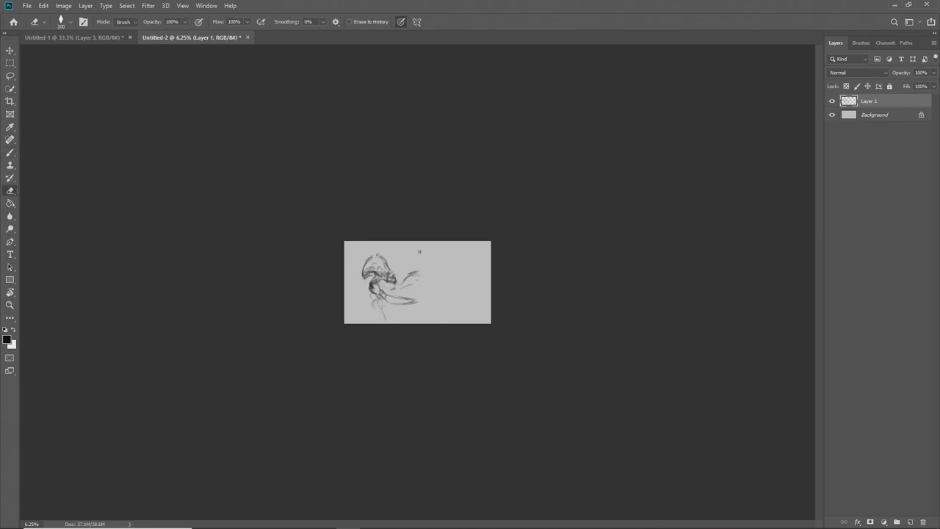
key("b")
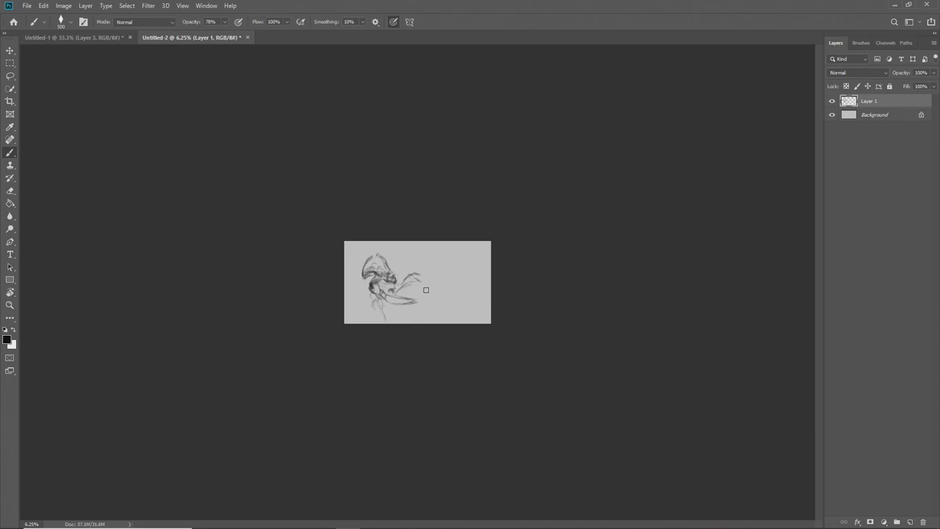
left_click_drag(417, 283, 441, 287)
left_click_drag(379, 303, 389, 326)
Try two long curved strokes across the sketch and undo both
mouse_move(349, 320)
left_mouse_down()
mouse_move(501, 252)
mouse_move(578, 254)
left_mouse_up()
key("ctrl+z")
mouse_move(353, 320)
left_mouse_down()
mouse_move(505, 261)
mouse_move(535, 264)
left_mouse_up()
key("ctrl+z")
Alternate eraser and brush passes, lightening the wispy stroke right of the figure
key("e")
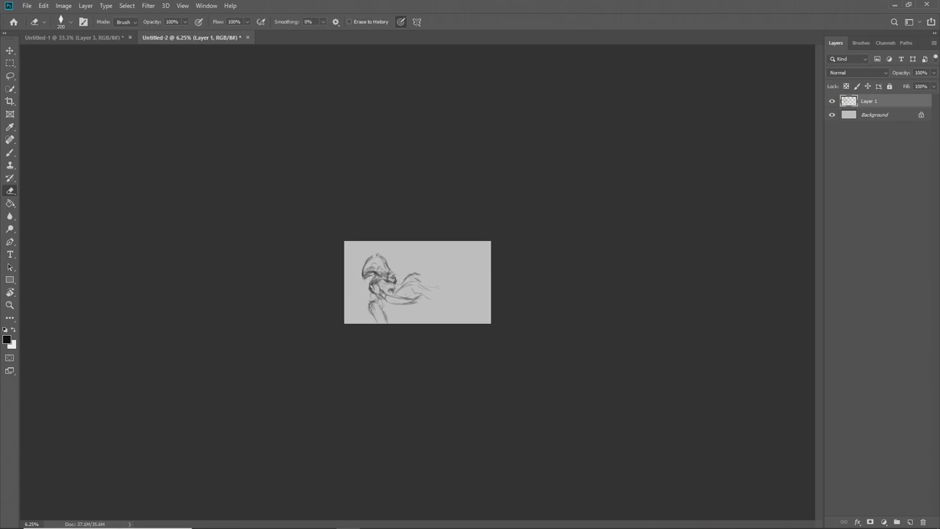
key("b")
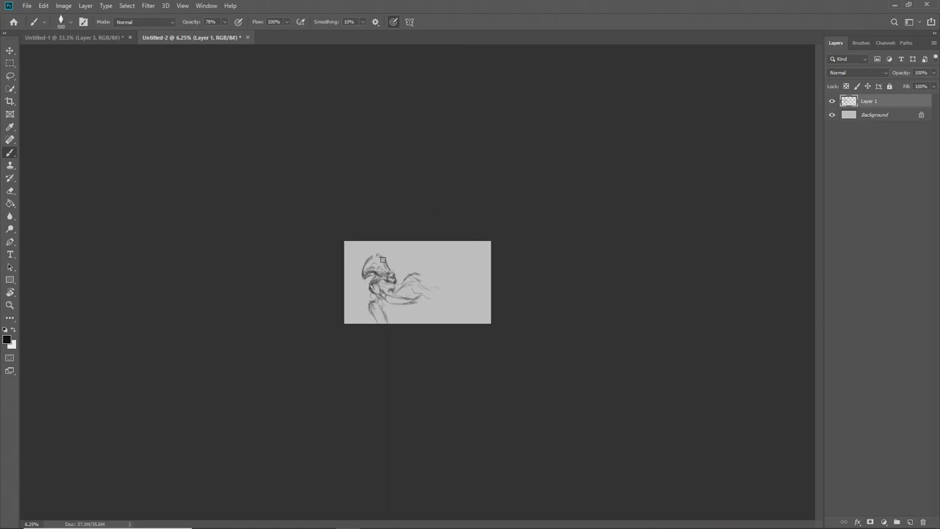
key("e")
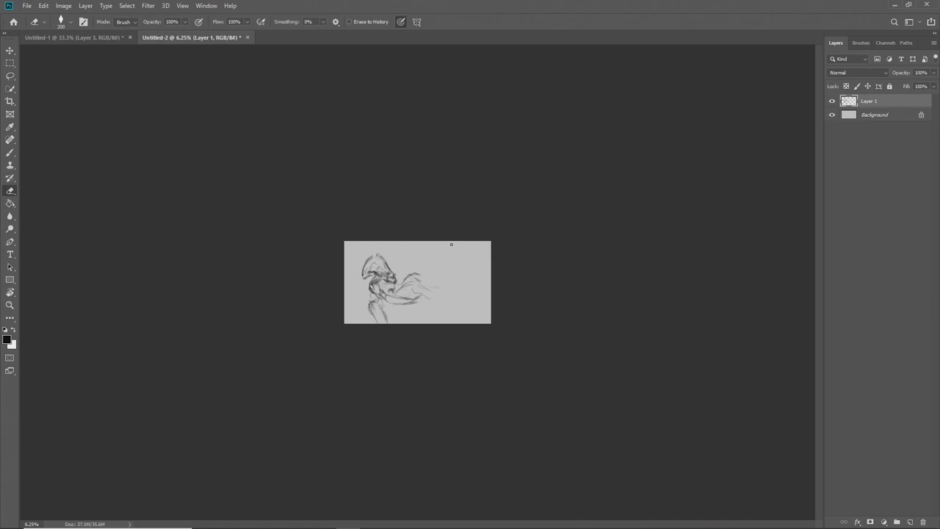
key("b")
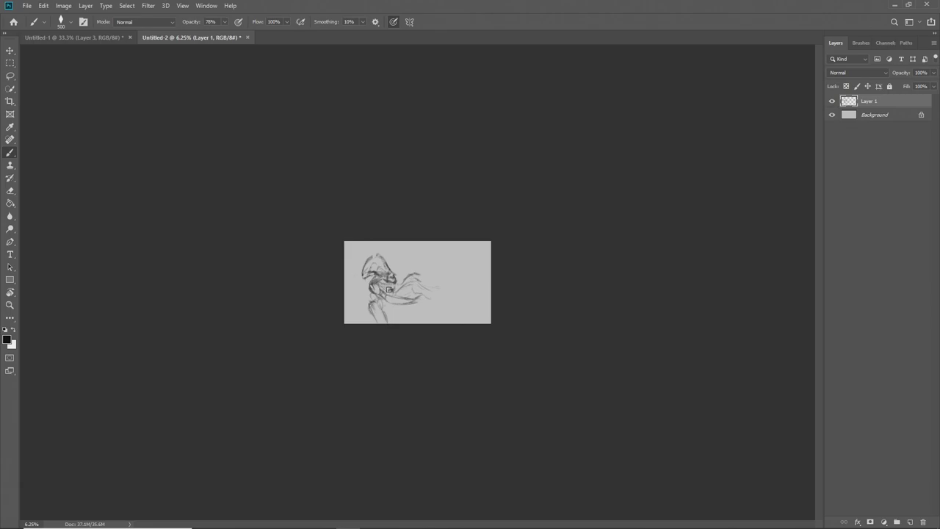
key("e")
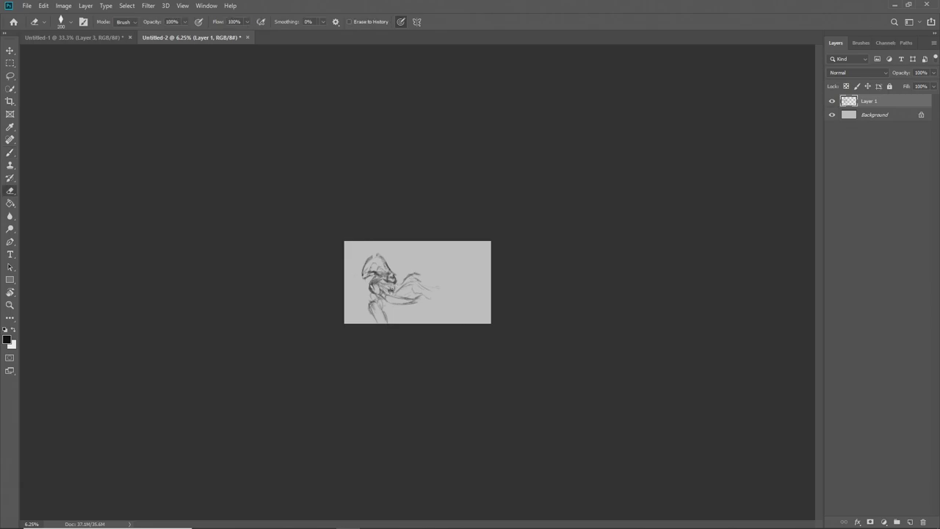
key("b")
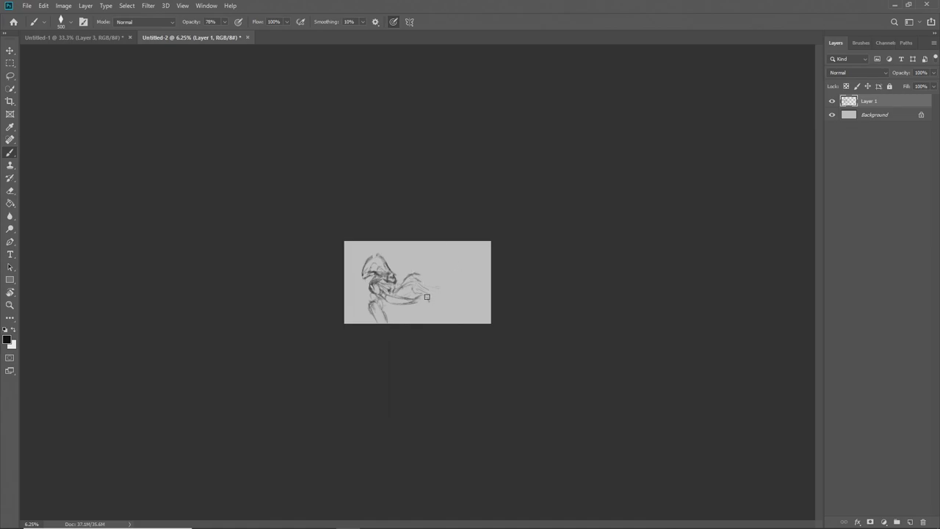
key("e")
left_click_drag(421, 301, 404, 304)
Rotate the canvas view about 48° clockwise and enlarge the eraser to 500
key("b")
key("r")
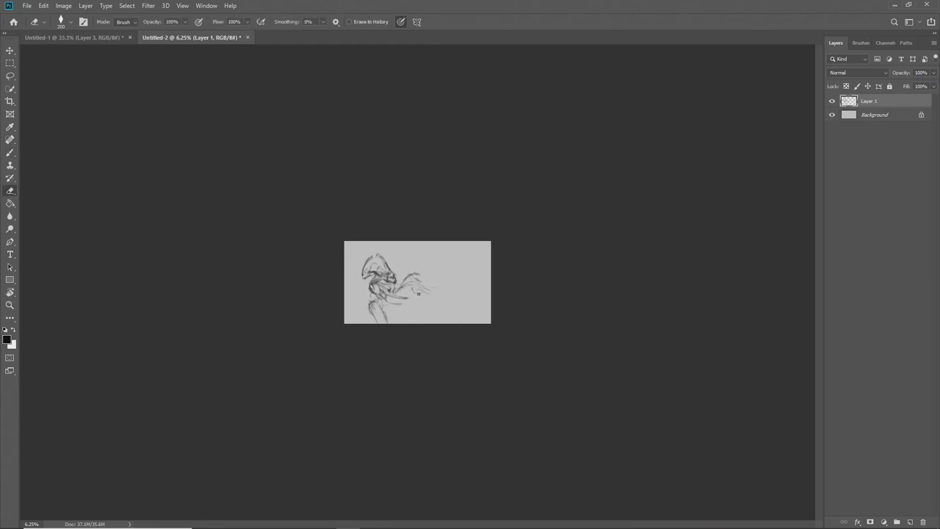
left_click_drag(549, 300, 447, 372)
key("e")
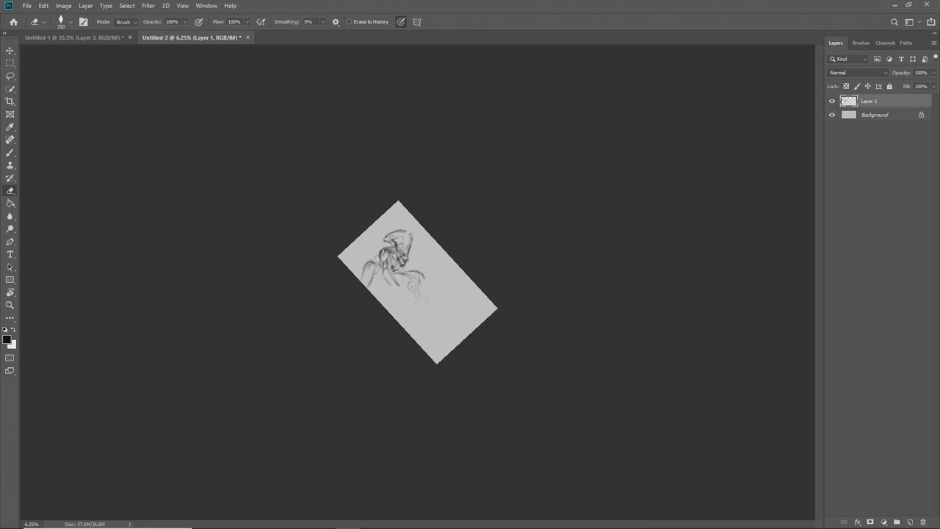
key("bracketright")
key("bracketright")
key("bracketright")
key("b")
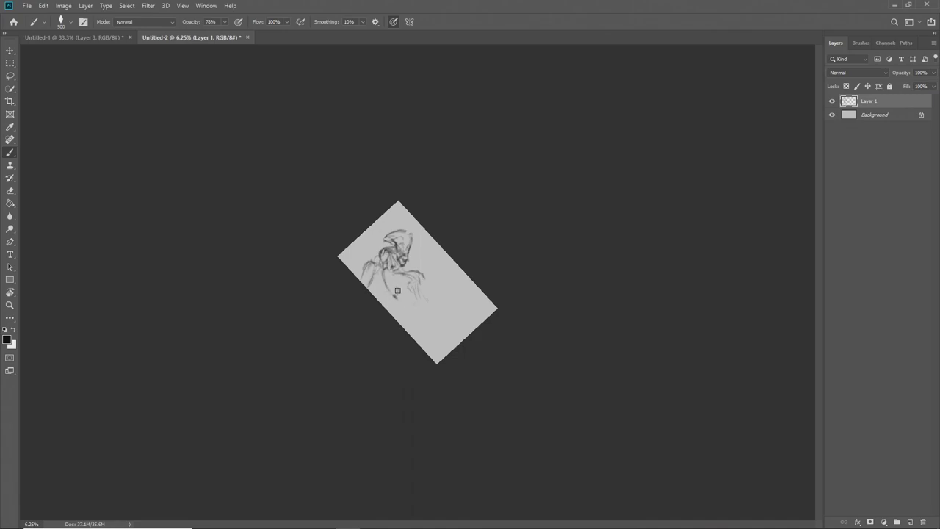
Re-tilt the canvas view several times and add a faint dark stroke near the legs
key("r")
mouse_move(501, 217)
left_mouse_down()
mouse_move(472, 185)
mouse_move(411, 175)
left_mouse_up()
key("b")
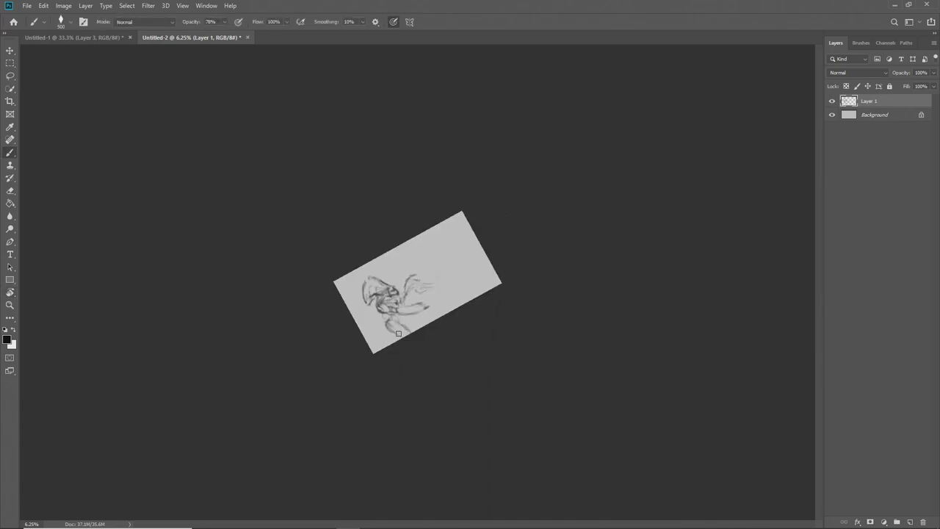
left_click_drag(398, 334, 376, 346)
key("r")
left_click_drag(504, 203, 483, 331)
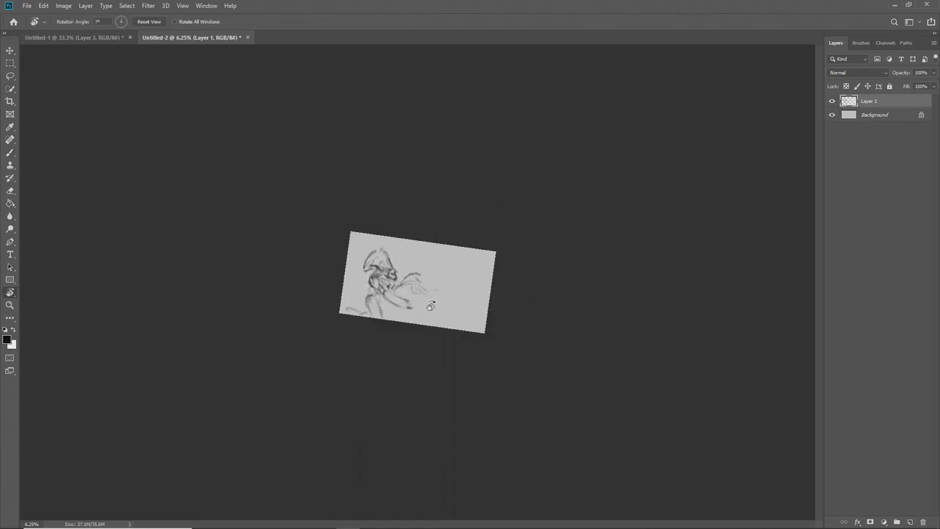
key("b")
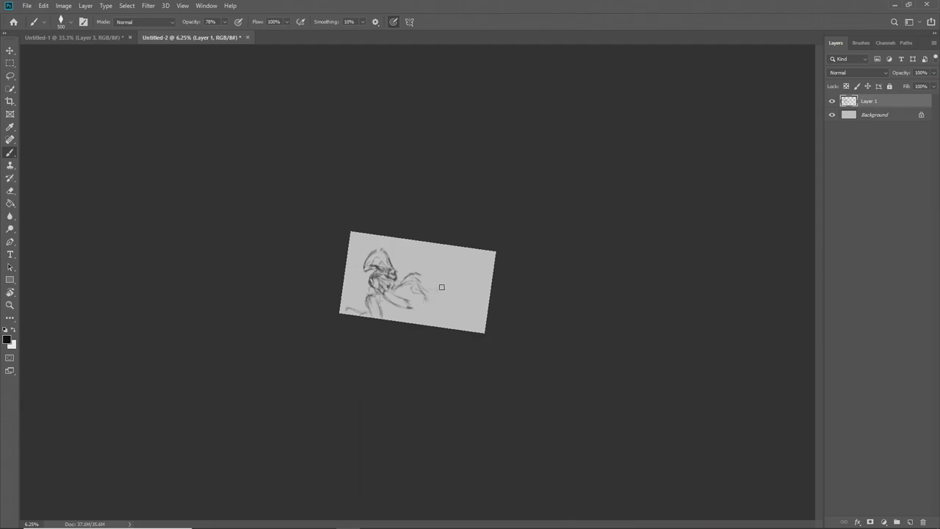
key("e")
key("b")
left_click_drag(446, 237, 426, 276)
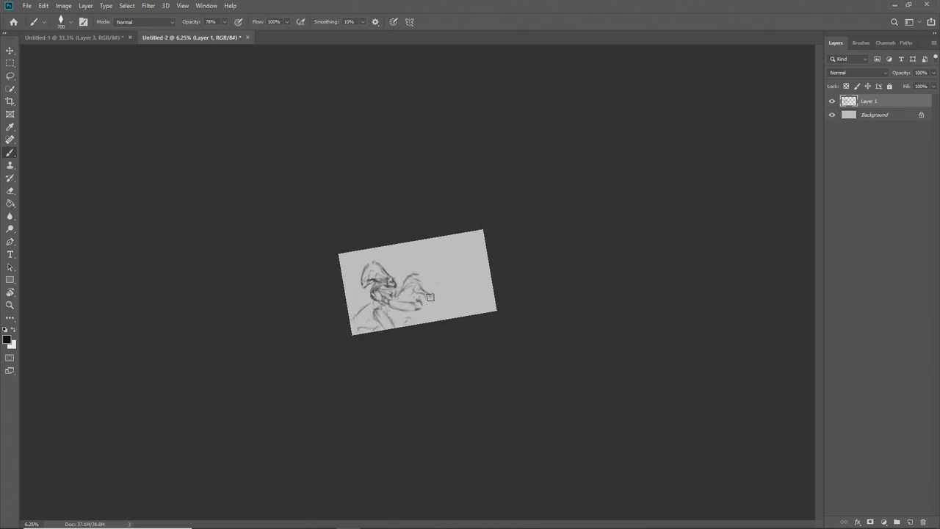
Shade the lower body, arm and wing area darker at brush size 600, undoing a stray scribble
key("bracketright")
key("bracketright")
left_click_drag(437, 267, 459, 273)
key("ctrl+z")
key("bracketleft")
mouse_move(368, 309)
left_mouse_down()
mouse_move(379, 329)
mouse_move(383, 282)
left_mouse_up()
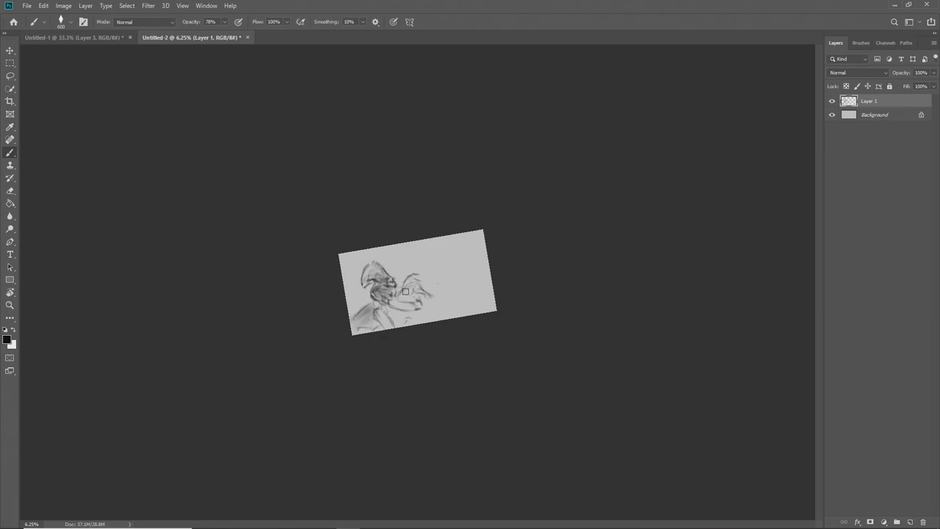
mouse_move(406, 292)
left_mouse_down()
mouse_move(395, 304)
mouse_move(420, 307)
mouse_move(381, 316)
left_mouse_up()
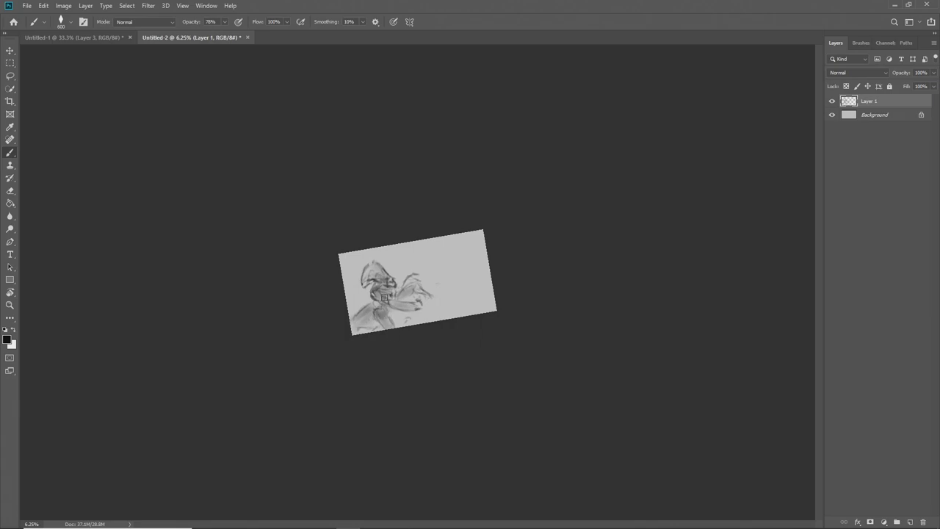
mouse_move(383, 296)
left_mouse_down()
mouse_move(402, 283)
mouse_move(396, 286)
mouse_move(428, 284)
mouse_move(407, 285)
mouse_move(419, 277)
mouse_move(436, 299)
left_mouse_up()
key("r")
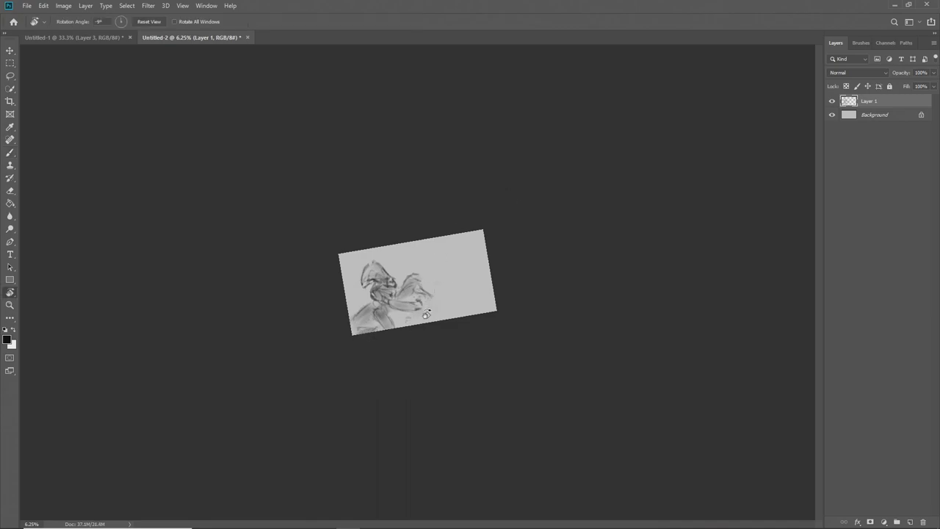
key("Escape")
key("ctrl+h")
key("b")
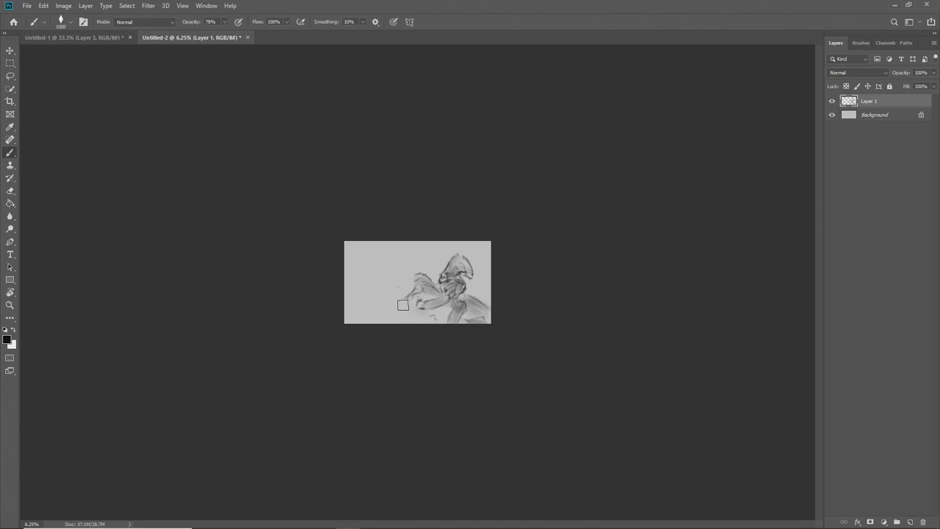
key("bracketleft")
key("bracketleft")
key("bracketleft")
key("bracketleft")
left_click_drag(378, 272, 404, 288)
left_click(64, 6)
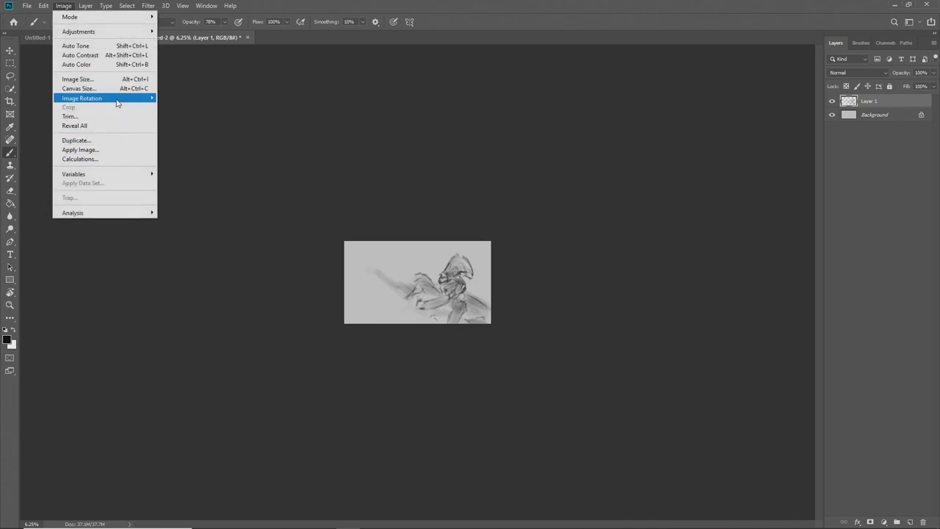
mouse_move(118, 102)
left_click(276, 155)
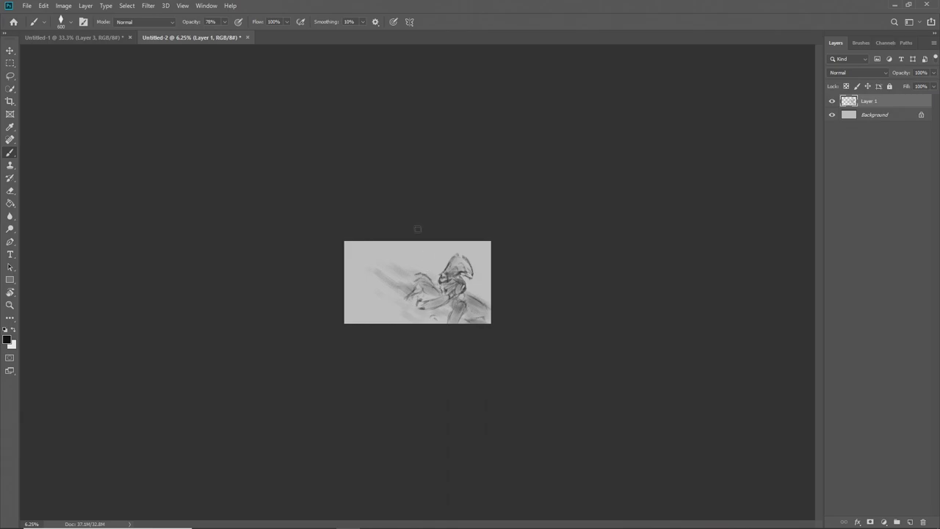
Flip the canvas horizontally and paint dark strokes curving up from the figure's head
key("ctrl+shift+h")
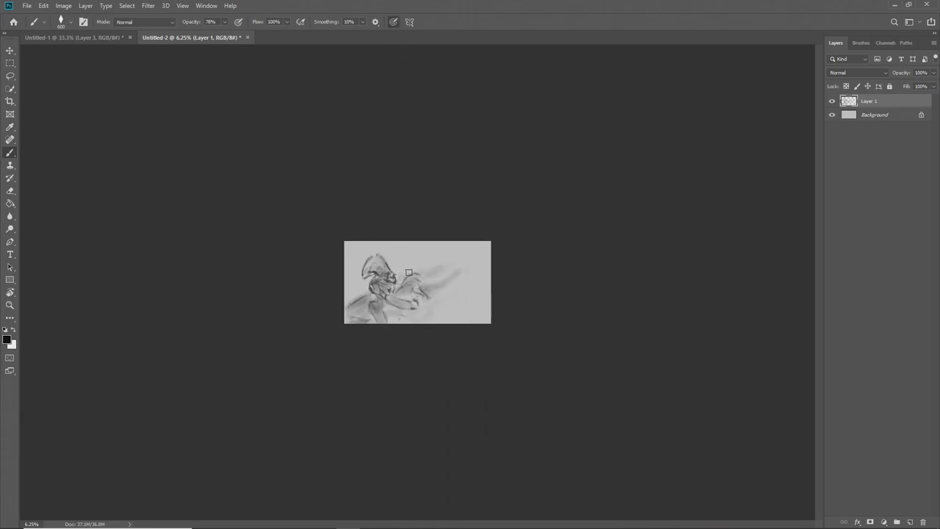
mouse_move(411, 266)
left_mouse_down()
mouse_move(466, 249)
mouse_move(443, 244)
mouse_move(421, 252)
mouse_move(443, 256)
mouse_move(425, 263)
mouse_move(468, 246)
mouse_move(439, 243)
left_mouse_up()
left_click_drag(417, 255, 435, 243)
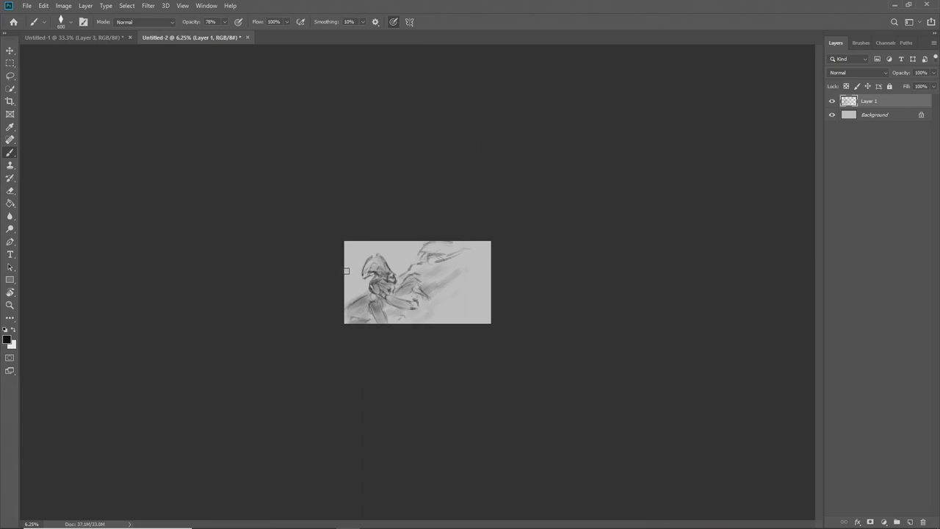
Add strokes at the left edge and right side, then switch to white at brush size 1100
left_click_drag(341, 265, 354, 273)
left_click_drag(460, 278, 479, 287)
key("x")
key("bracketright")
key("bracketright")
key("bracketright")
key("bracketright")
key("bracketright")
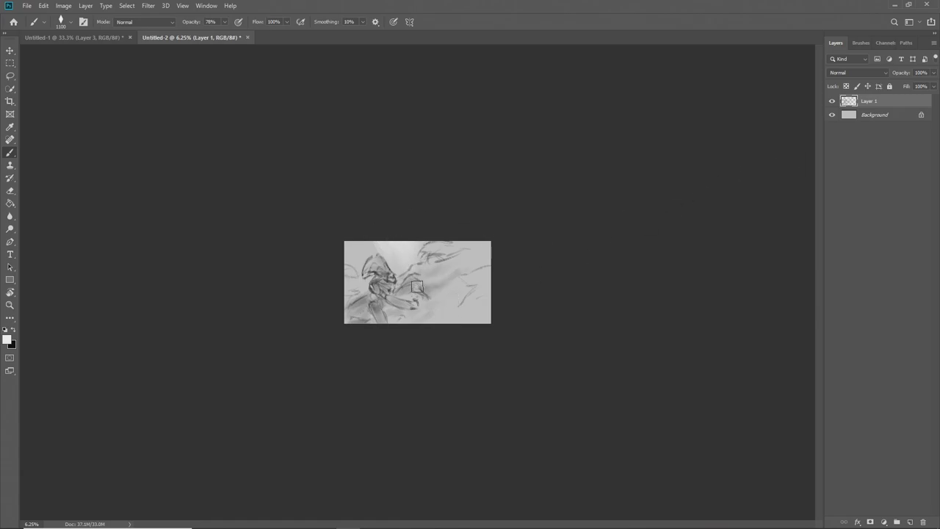
Paint light strokes beside the head, down the body and near the arm, then select Background
left_click_drag(416, 287, 406, 277)
key("bracketleft")
key("bracketleft")
key("bracketleft")
key("bracketleft")
key("bracketleft")
left_click_drag(390, 271, 400, 292)
left_click_drag(417, 303, 456, 288)
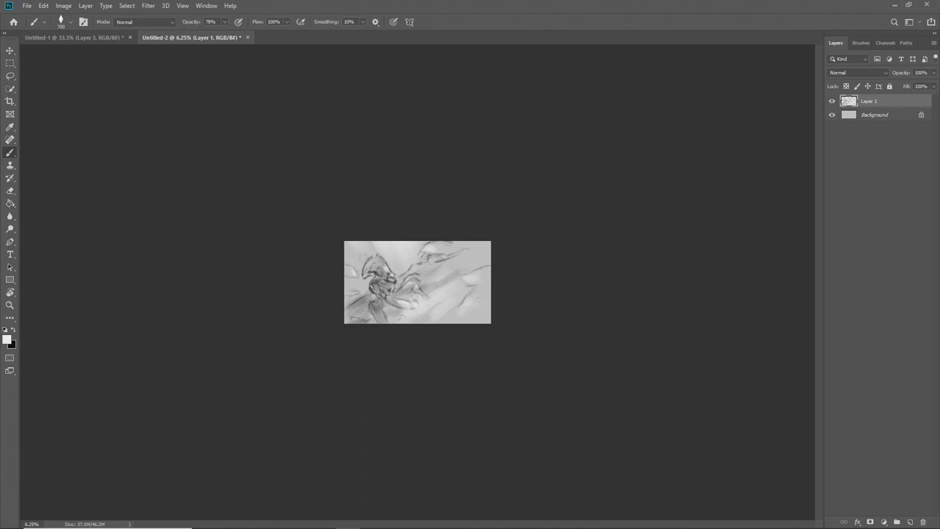
key("bracketleft")
key("bracketleft")
key("x")
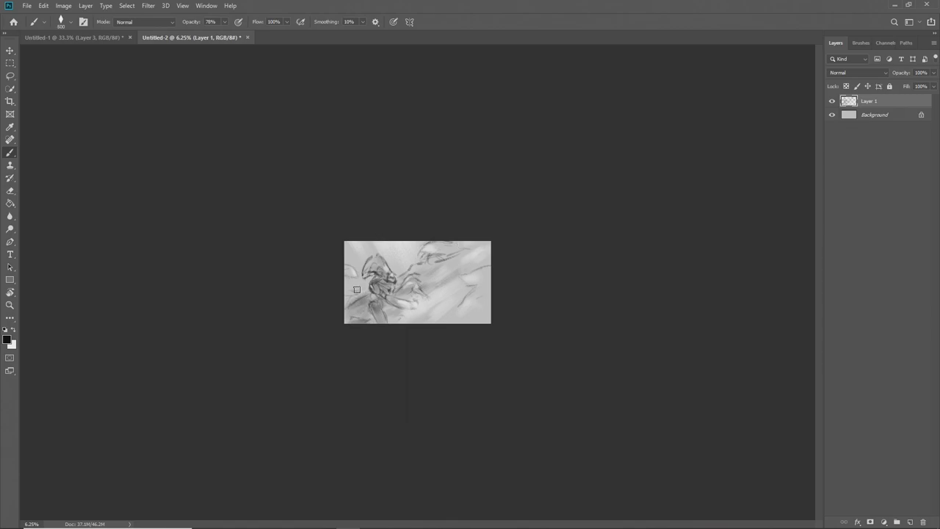
left_click(862, 117)
Add Layer 2 above the Background and paint darker strokes on the left at size 900
left_click(910, 520)
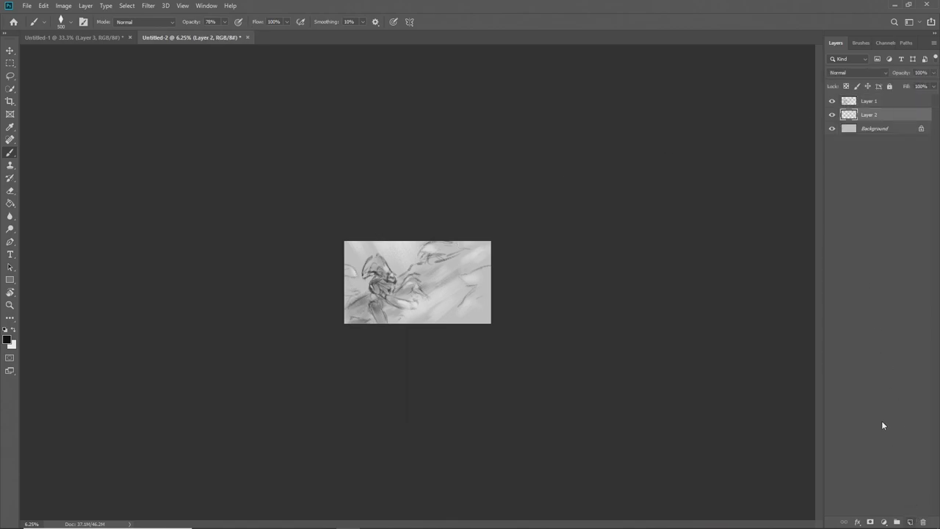
key("bracketright")
key("bracketright")
key("bracketright")
key("bracketright")
mouse_move(364, 293)
left_mouse_down()
mouse_move(340, 290)
mouse_move(372, 246)
mouse_move(344, 247)
mouse_move(408, 237)
mouse_move(390, 265)
mouse_move(401, 270)
mouse_move(428, 237)
mouse_move(474, 212)
mouse_move(511, 209)
mouse_move(422, 274)
mouse_move(431, 289)
mouse_move(441, 258)
mouse_move(433, 257)
mouse_move(477, 245)
left_mouse_up()
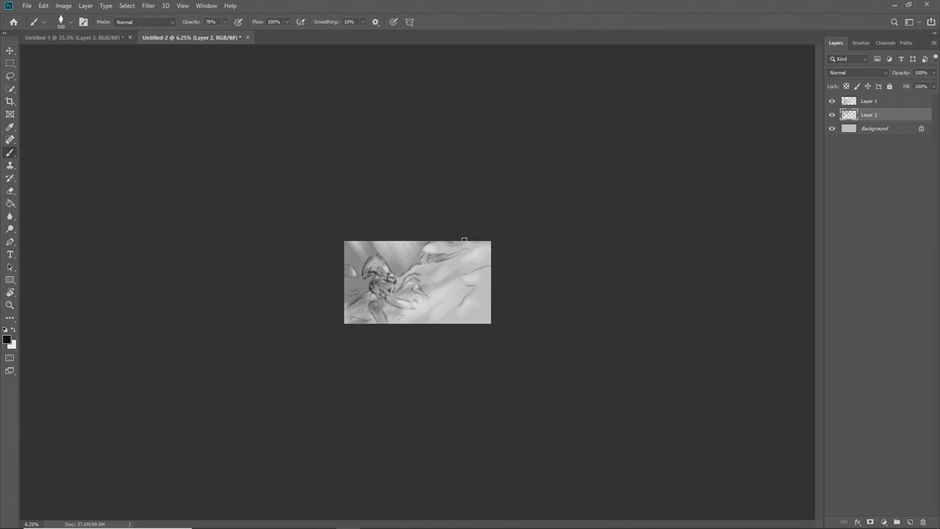
Paint and undo dark strokes on the right, resizing the brush between 250 and 700
key("e")
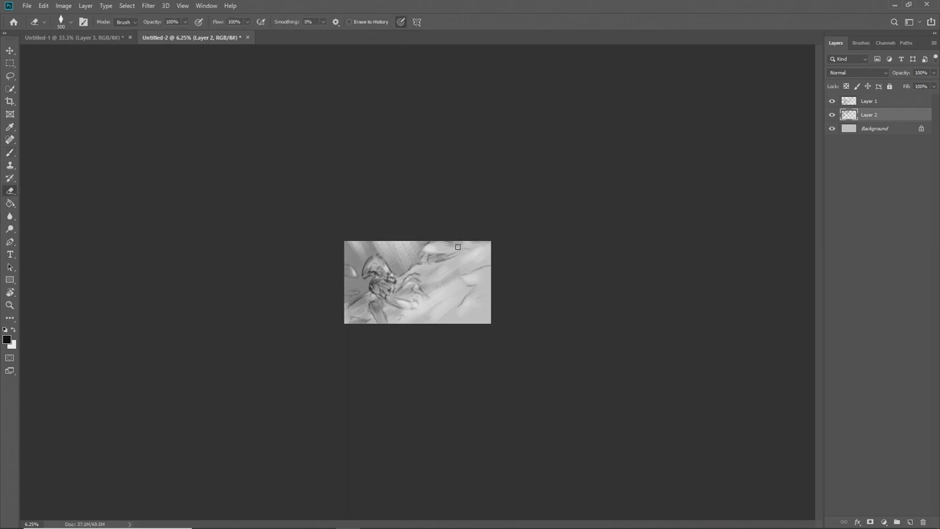
key("b")
mouse_move(450, 263)
left_mouse_down()
mouse_move(441, 279)
mouse_move(469, 277)
mouse_move(481, 301)
left_mouse_up()
key("ctrl+z")
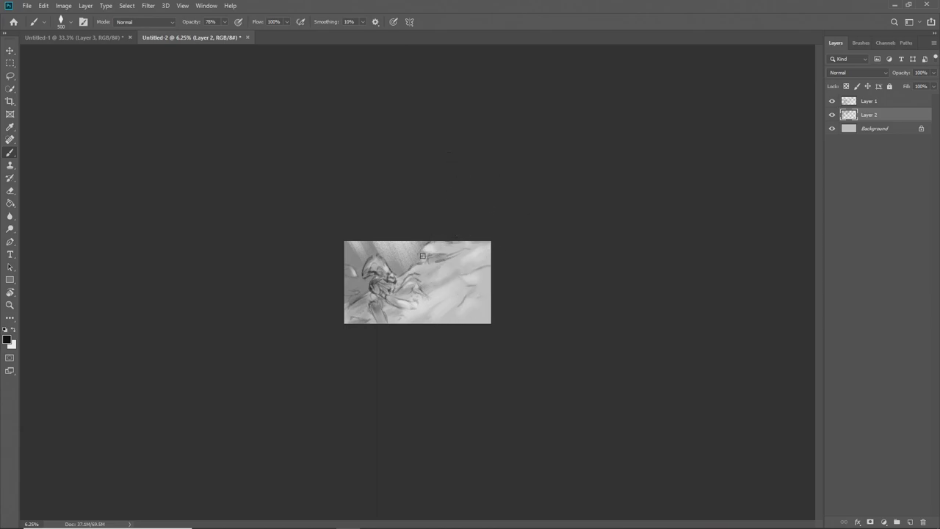
key("bracketright")
key("bracketright")
key("bracketleft")
key("bracketleft")
key("bracketleft")
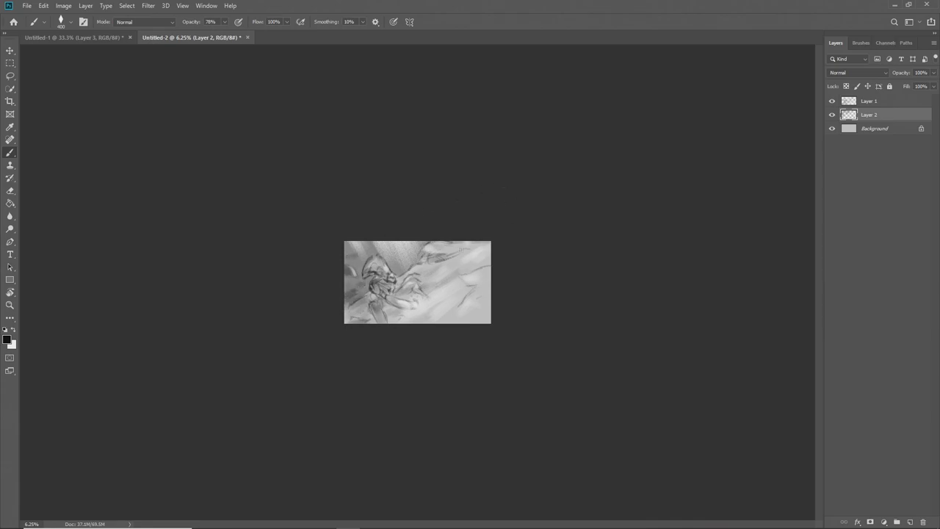
key("bracketleft")
key("bracketleft")
key("bracketleft")
key("bracketleft")
key("bracketright")
key("bracketright")
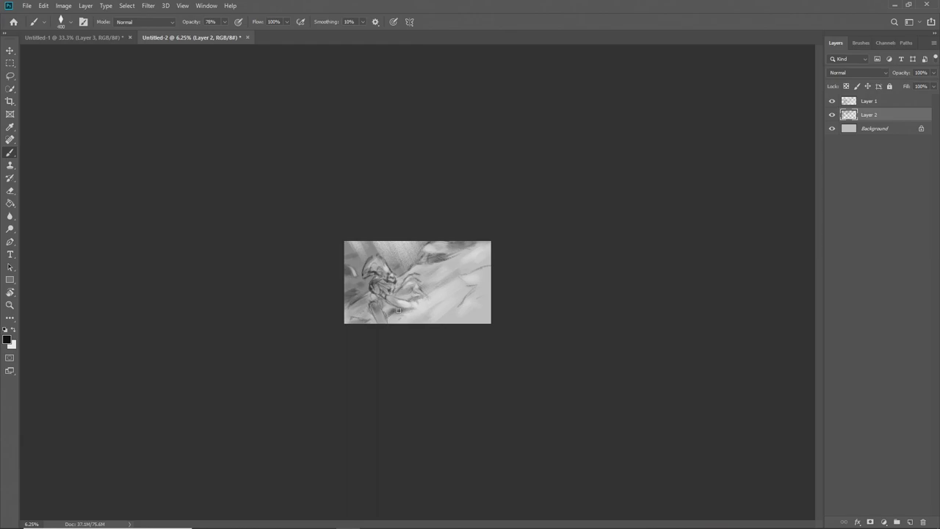
Darken the lower-left and bottom edges with small dark dabs and strokes at brush size 250
key("bracketright")
key("bracketleft")
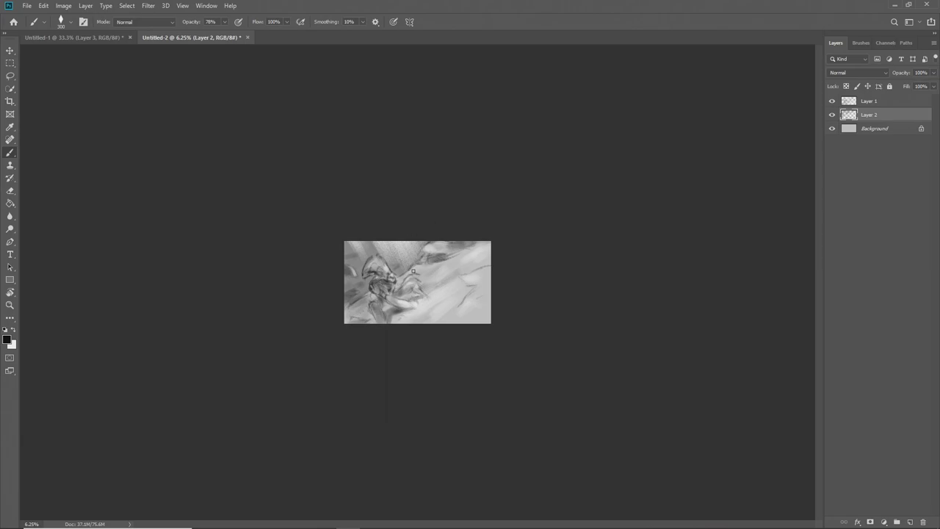
key("bracketright")
key("bracketleft")
key("bracketleft")
left_click(374, 313)
mouse_move(365, 320)
left_mouse_down()
mouse_move(352, 320)
mouse_move(367, 321)
left_mouse_up()
key("bracketleft")
key("bracketleft")
left_click_drag(358, 306, 345, 317)
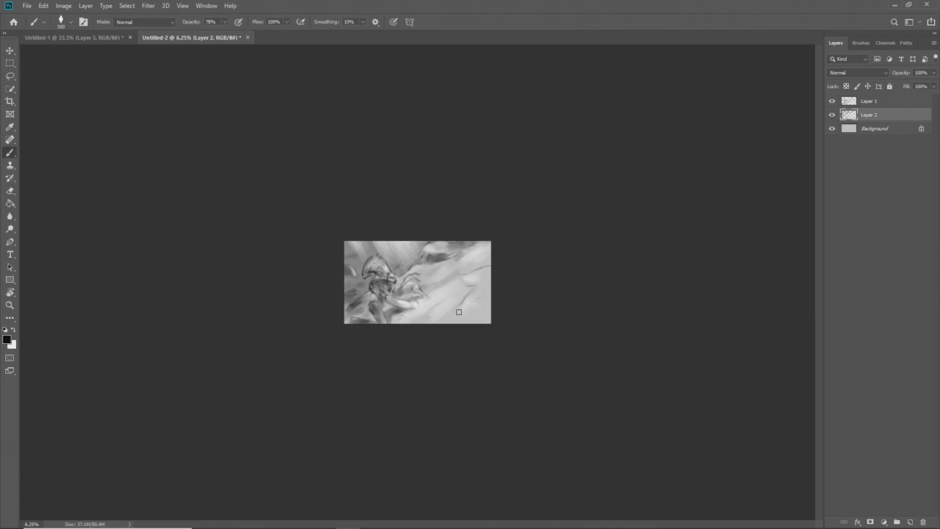
mouse_move(457, 311)
left_mouse_down()
mouse_move(478, 312)
mouse_move(451, 323)
mouse_move(469, 317)
mouse_move(422, 324)
mouse_move(410, 316)
left_mouse_up()
Mirror the painting horizontally, make white the foreground, and shrink the brush from 250 to about 150
key("bracketleft")
key("bracketleft")
key("bracketleft")
key("bracketleft")
key("bracketleft")
key("bracketleft")
key("ctrl+shift+h")
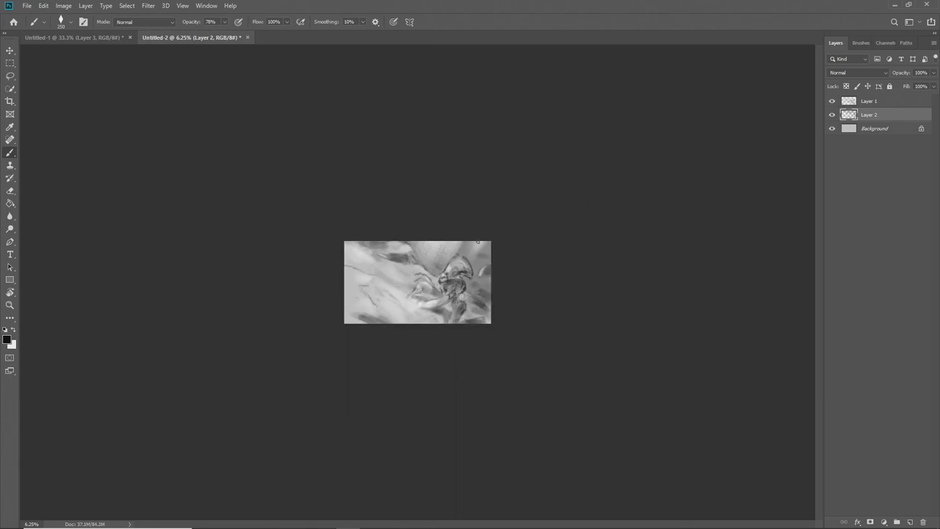
key("x")
key("bracketleft")
key("bracketleft")
Add Layer 3 above Layer 1 and paint light strokes at brush size 125 and 100% opacity
left_click(869, 103)
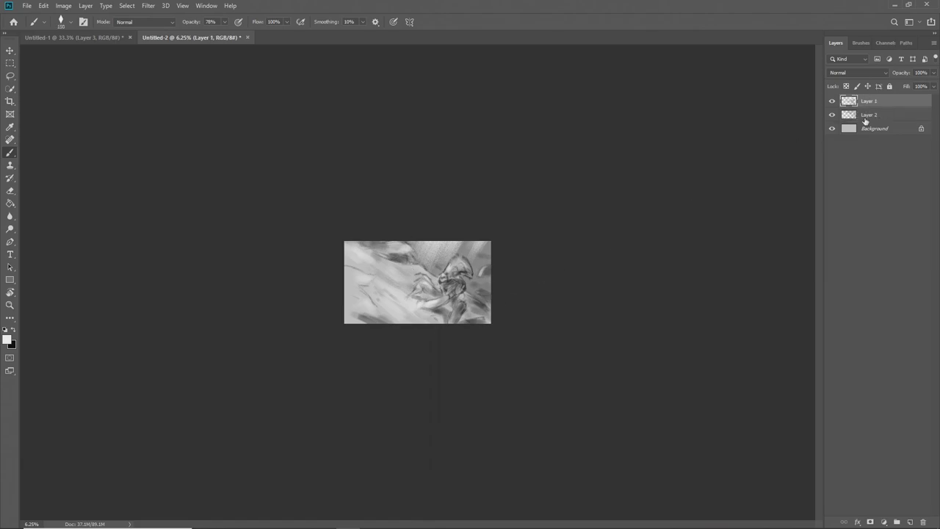
left_click(909, 521)
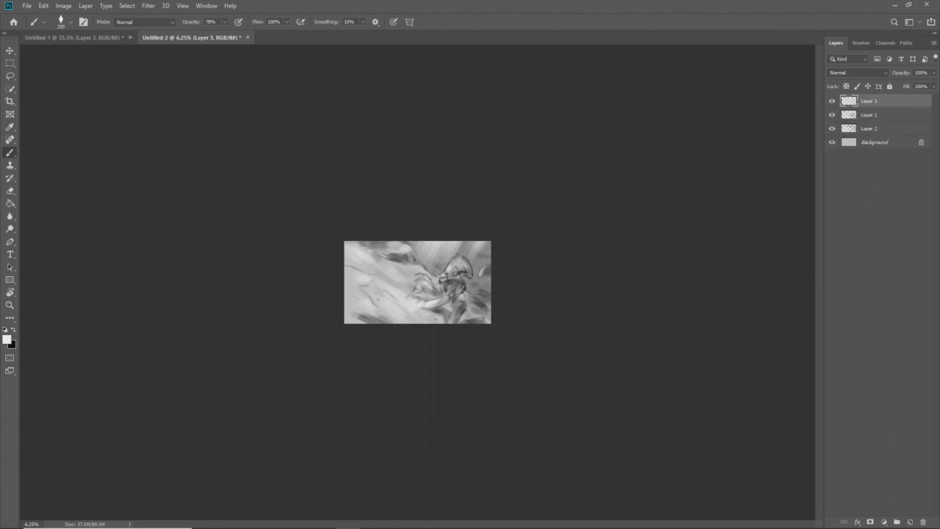
key("bracketleft")
left_click_drag(193, 22, 215, 22)
key("e")
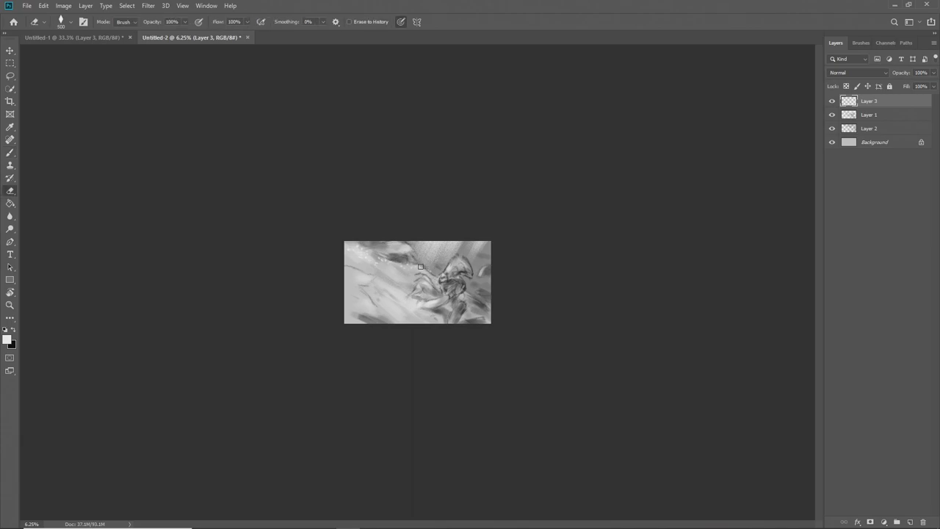
key("b")
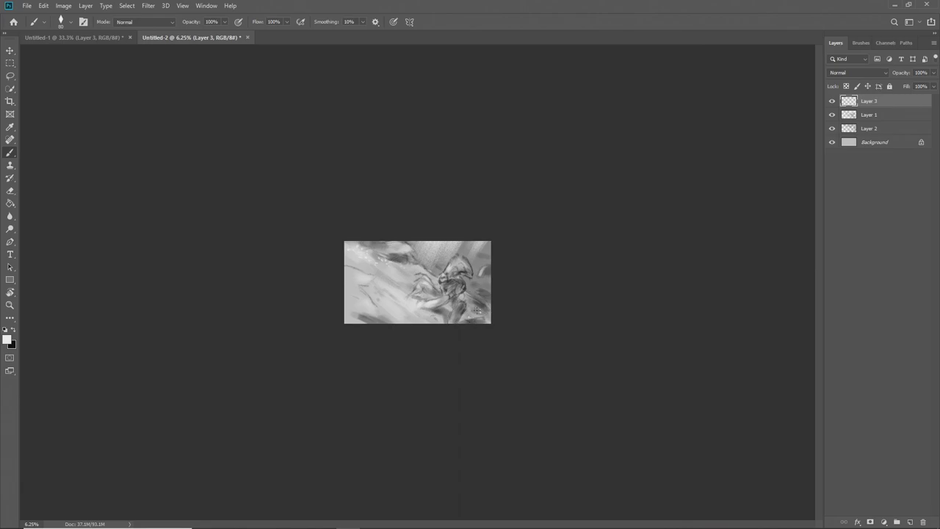
Dab small white highlights near the lower right, resizing the brush between 100 and 250
left_click_drag(478, 309, 481, 305)
key("r")
mouse_move(493, 308)
left_mouse_down()
mouse_move(477, 292)
mouse_move(481, 309)
left_mouse_up()
key("e")
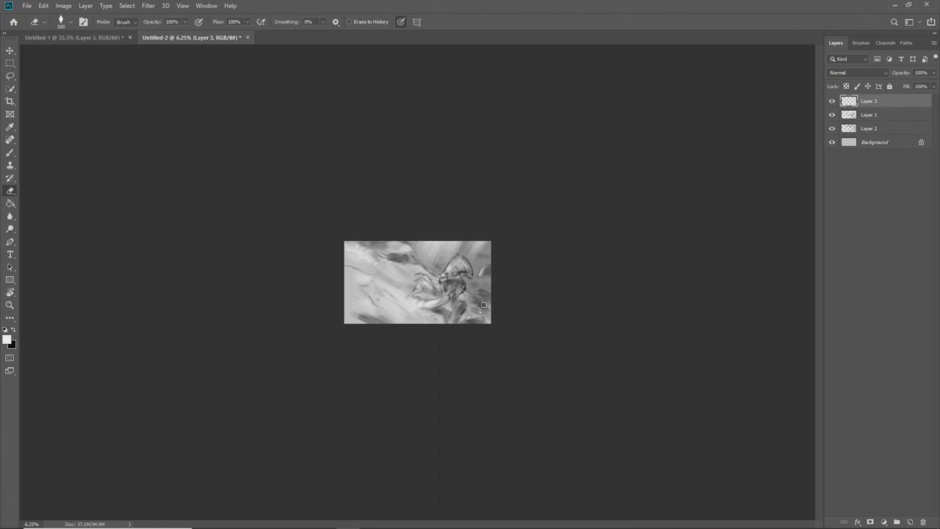
key("b")
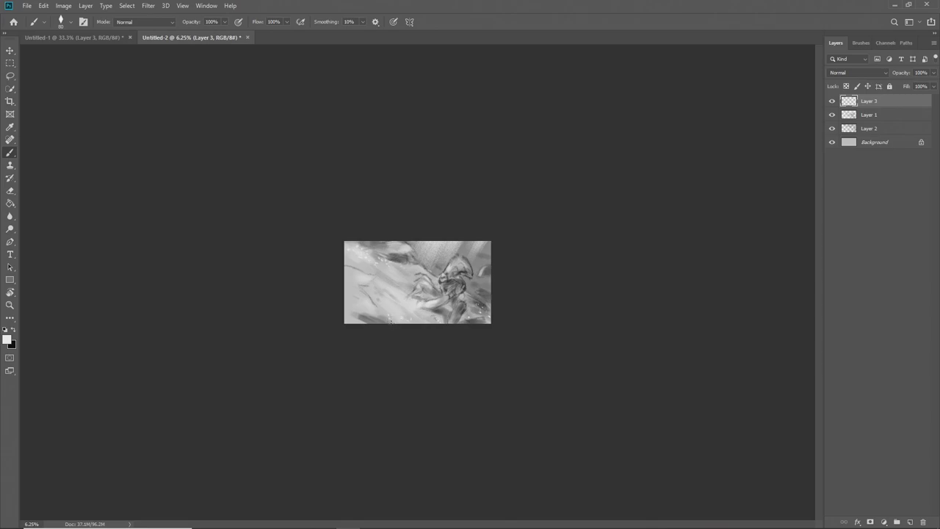
key("bracketright")
key("bracketright")
key("bracketright")
key("bracketright")
key("bracketright")
key("bracketright")
key("bracketright")
key("bracketright")
key("bracketleft")
key("bracketleft")
key("bracketleft")
key("bracketleft")
key("bracketright")
key("bracketright")
key("bracketright")
Set the brush size to 200, then up to 250
key("bracketleft")
key("bracketleft")
key("bracketleft")
key("bracketleft")
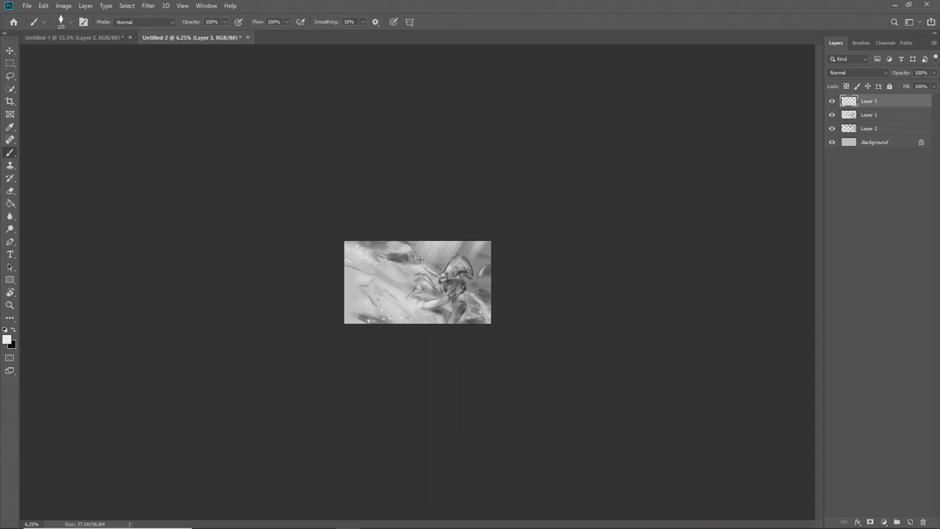
key("bracketright")
Mirror the canvas so the creature is on the left, return to the Brush, and add Layer 4
key("e")
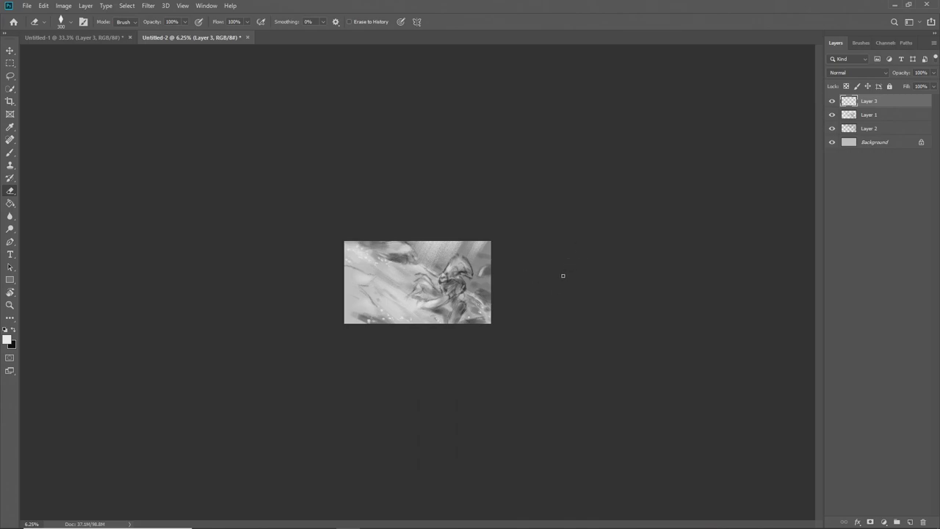
key("ctrl+shift+h")
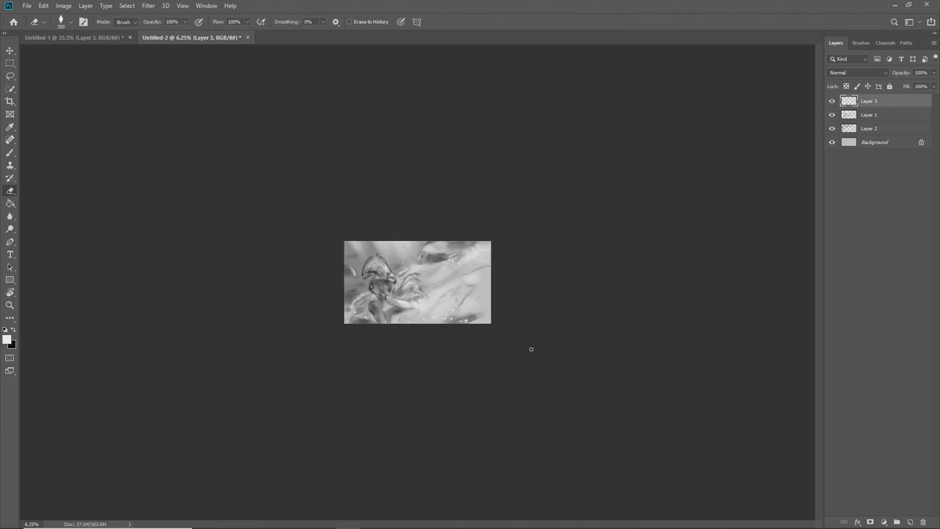
key("b")
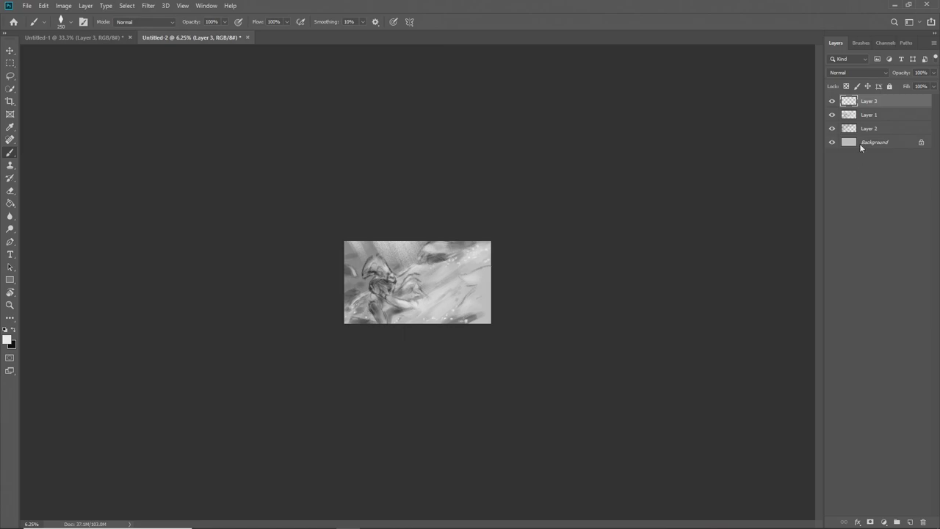
left_click(909, 522)
Make black the painting colour and choose the Soft Round Pressure Opacity brush preset
key("bracketleft")
key("x")
right_click(515, 277)
key("Escape")
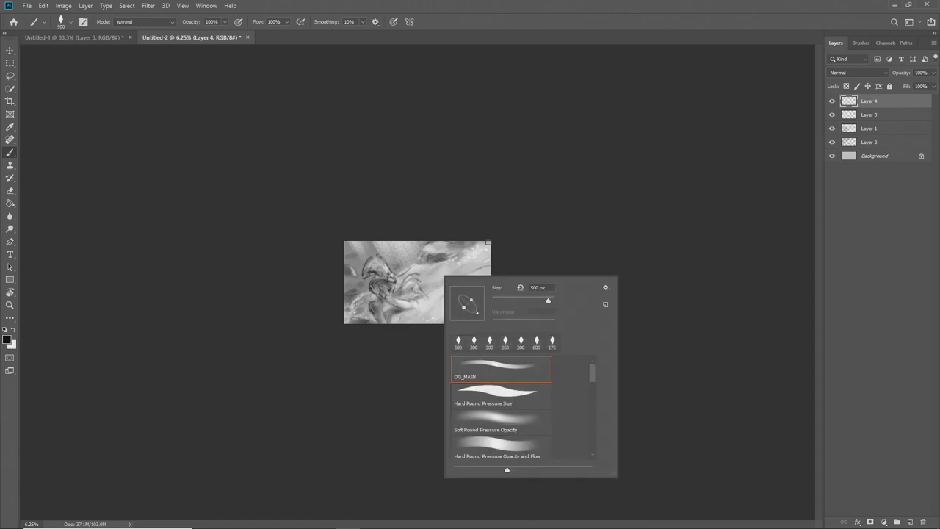
right_click(441, 276)
left_click(494, 429)
left_click(553, 225)
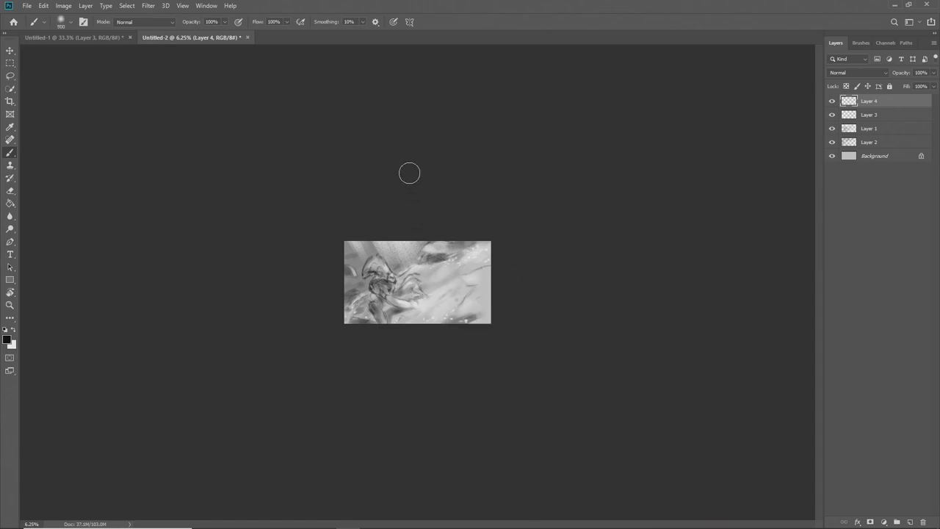
Set opacity 61% and flow 70%, enlarge the brush to 1500, and paint soft shading across the top
left_click_drag(190, 24, 173, 37)
left_click_drag(260, 24, 247, 33)
key("bracketright")
key("bracketright")
key("bracketright")
key("bracketright")
key("bracketright")
key("bracketright")
key("bracketright")
key("bracketright")
key("bracketright")
key("bracketright")
key("bracketright")
key("bracketright")
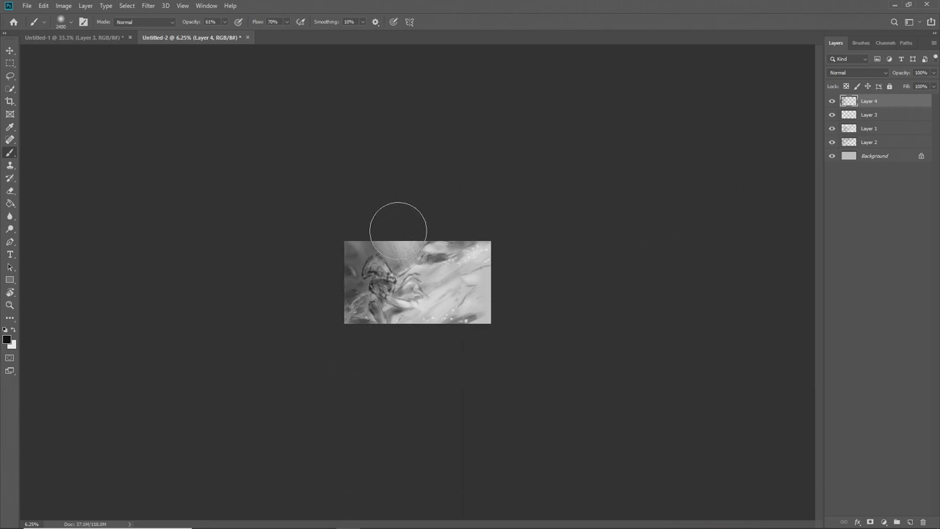
mouse_move(398, 230)
left_mouse_down()
mouse_move(372, 312)
mouse_move(380, 321)
mouse_move(439, 275)
mouse_move(521, 260)
mouse_move(486, 271)
mouse_move(470, 296)
mouse_move(494, 279)
mouse_move(477, 349)
mouse_move(499, 302)
mouse_move(463, 353)
mouse_move(420, 363)
mouse_move(503, 310)
mouse_move(480, 227)
mouse_move(421, 264)
mouse_move(374, 201)
mouse_move(428, 304)
mouse_move(380, 224)
mouse_move(455, 287)
mouse_move(407, 316)
mouse_move(503, 275)
mouse_move(493, 309)
mouse_move(426, 345)
mouse_move(430, 331)
mouse_move(515, 282)
mouse_move(429, 336)
mouse_move(506, 294)
mouse_move(497, 252)
mouse_move(448, 225)
mouse_move(457, 228)
mouse_move(496, 151)
mouse_move(443, 305)
mouse_move(447, 232)
left_mouse_up()
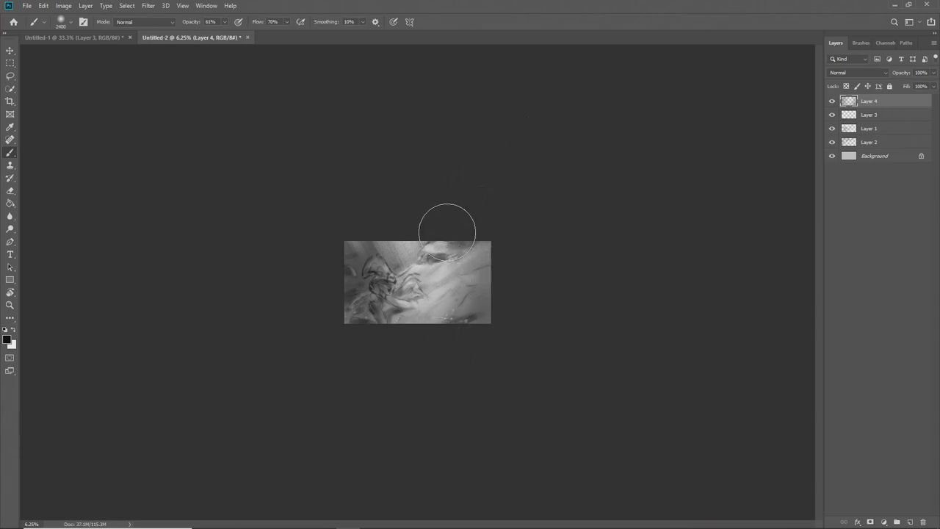
key("e")
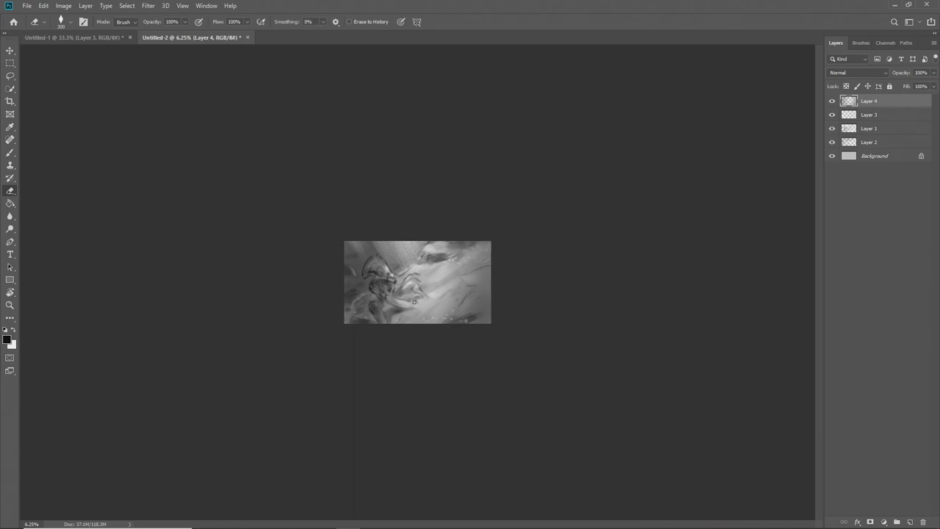
Erase streaks of Layer 4's shading near the creature, resizing the eraser between 500 and 250
key("bracketleft")
left_click_drag(397, 300, 411, 307)
key("bracketleft")
key("bracketleft")
key("bracketright")
key("bracketright")
key("bracketright")
key("bracketright")
key("bracketright")
key("bracketright")
key("bracketleft")
key("bracketleft")
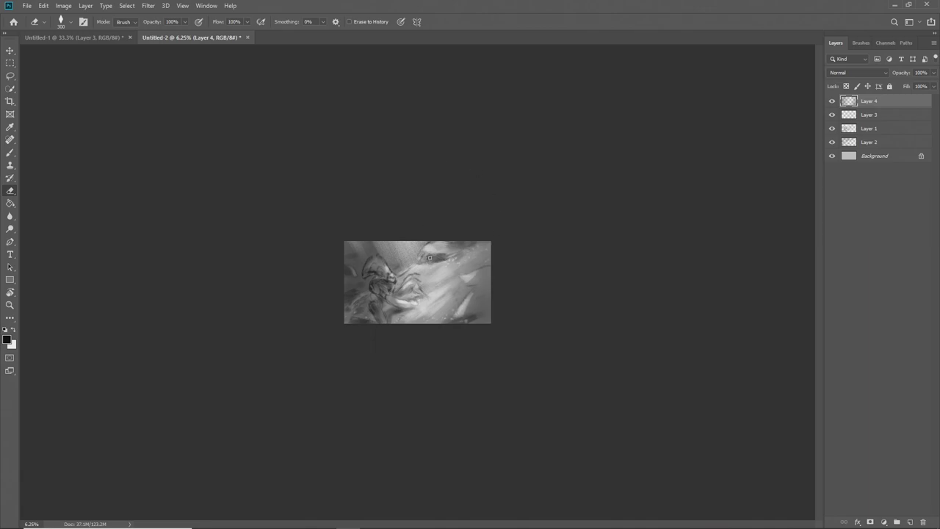
key("bracketleft")
Flip the view back, compare by toggling Layers 1–3 visibility, and select Layer 3
key("h")
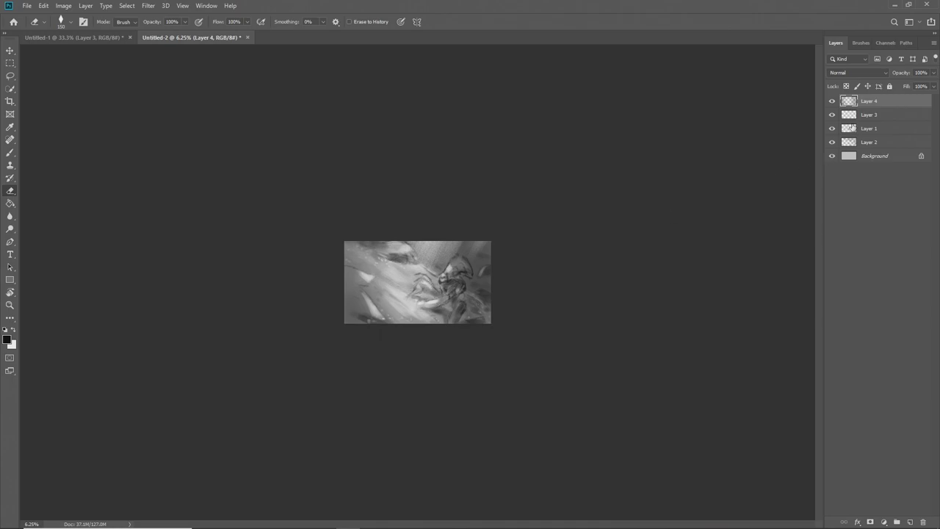
left_click(832, 114)
left_click(832, 114)
left_click(832, 130)
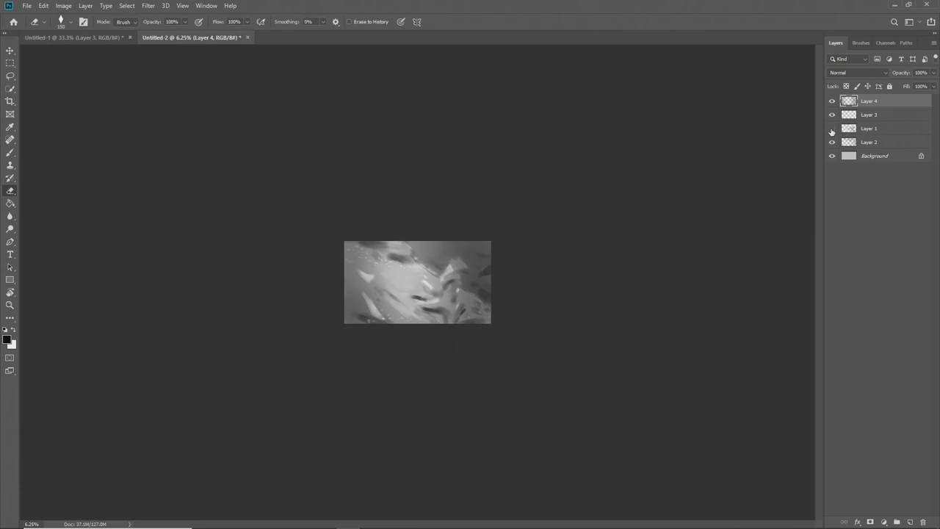
left_click(832, 129)
left_click(833, 143)
left_click(833, 143)
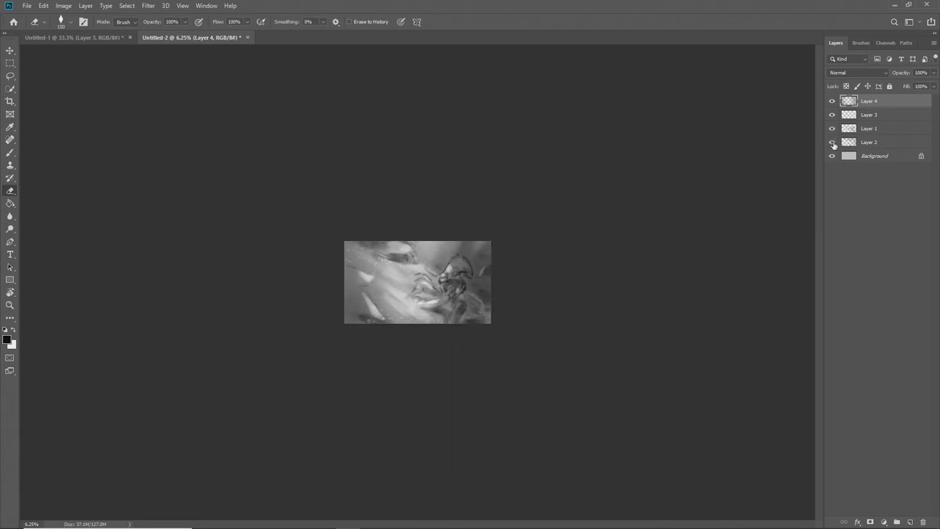
left_click(832, 115)
left_click(832, 115)
left_click(854, 117)
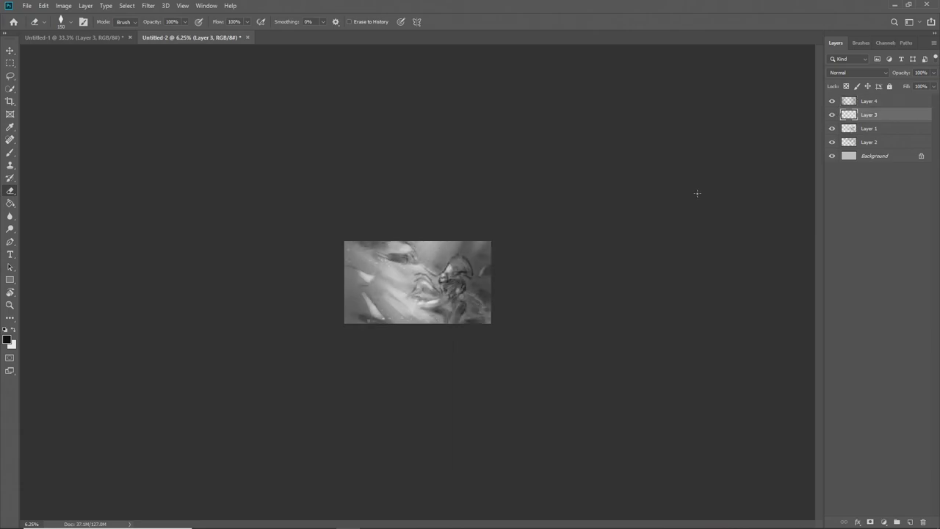
Paint on Layer 3 with a smaller white brush from a different preset, then mirror the view again
key("x")
key("b")
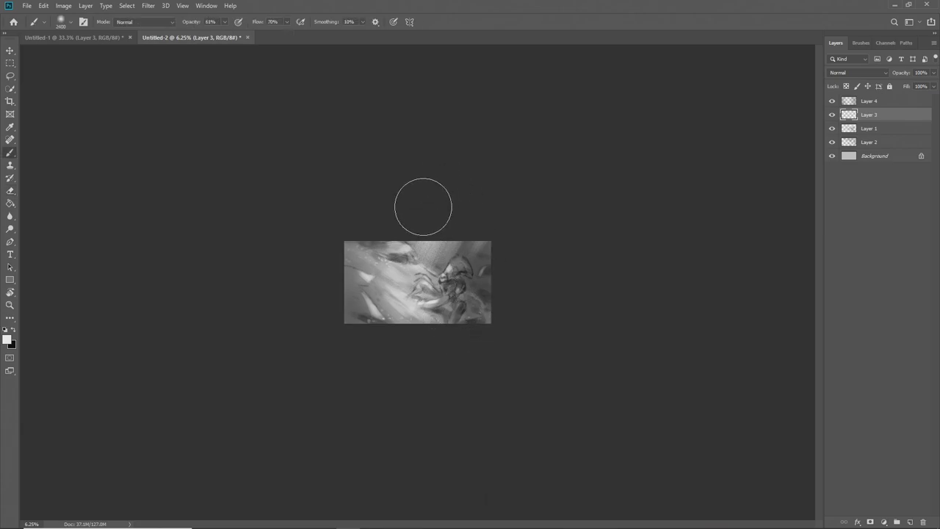
right_click(507, 197)
right_click(428, 298)
double_click(470, 397)
key("bracketleft")
key("bracketleft")
key("bracketleft")
key("bracketleft")
key("bracketleft")
key("bracketleft")
key("bracketleft")
key("bracketleft")
key("ctrl+shift+h")
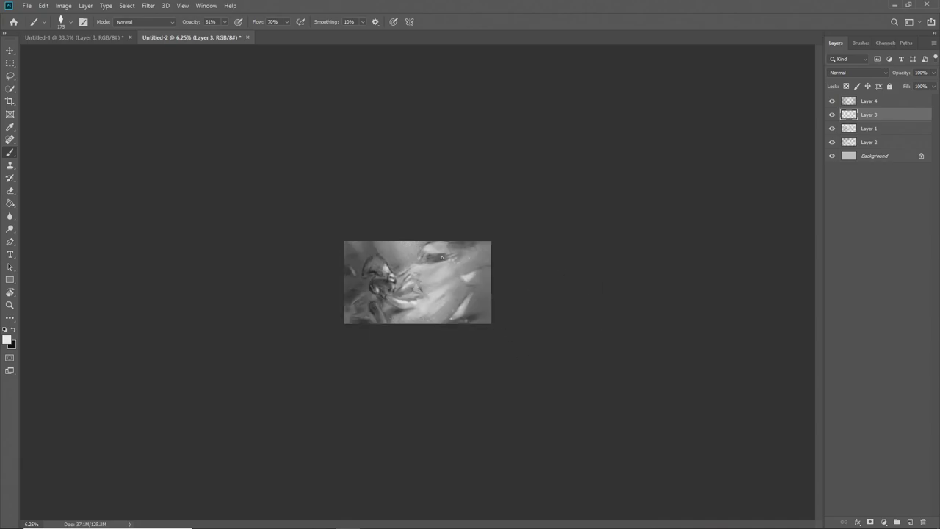
Zoom far out, then back in to 33.3% so the painting fills the window
key("z")
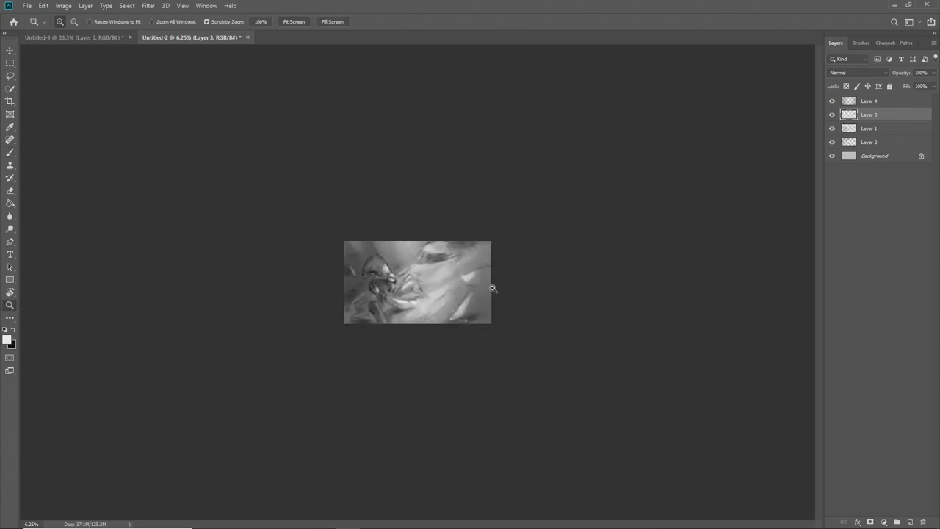
left_click_drag(490, 299, 492, 326)
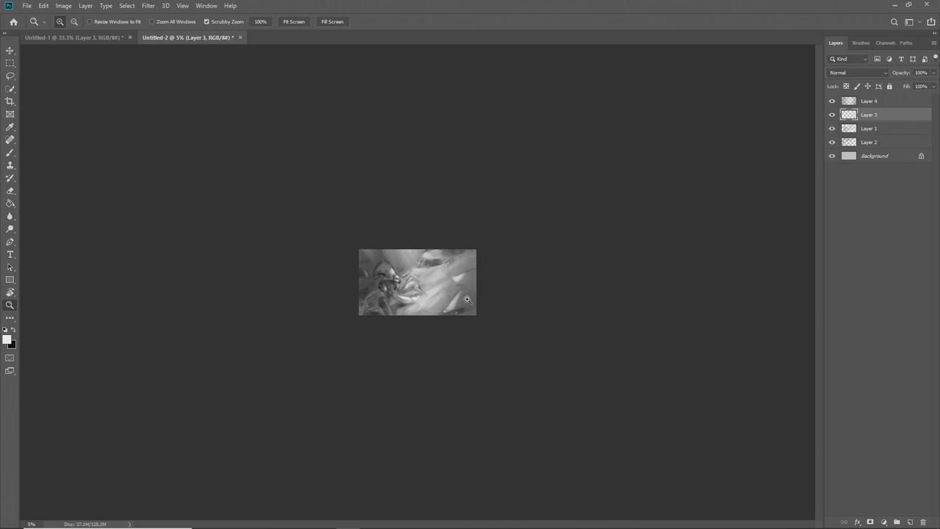
left_click_drag(468, 301, 464, 349)
left_click(463, 349)
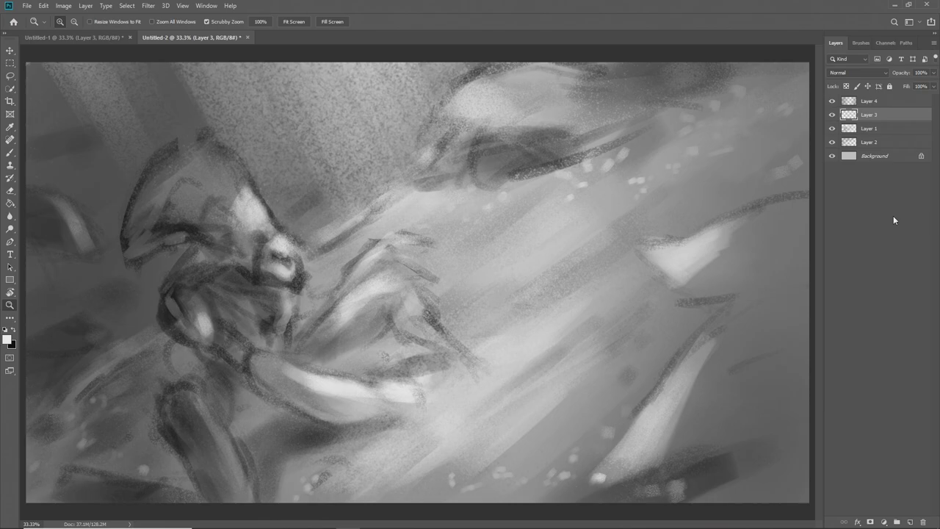
Zoom out to see the whole painting, then zoom back in to 25%
left_click_drag(629, 226, 584, 234)
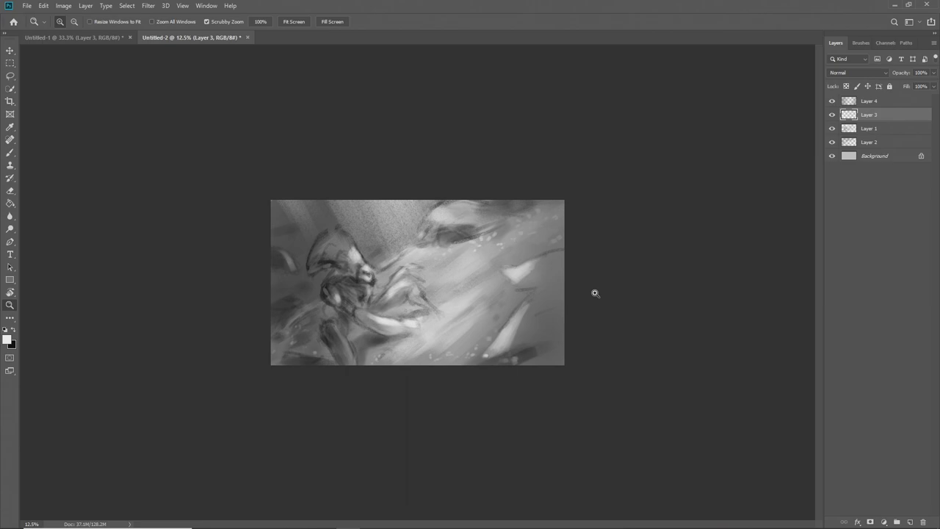
left_click(618, 282)
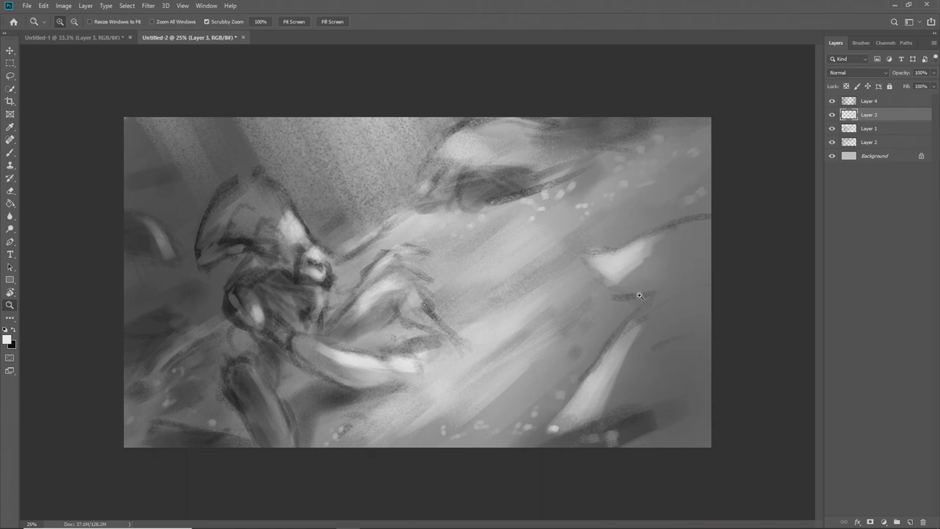
Tilt the view about 19°, flip the canvas horizontally, then reset the rotation to 0°
key("r")
left_click_drag(655, 269, 712, 353)
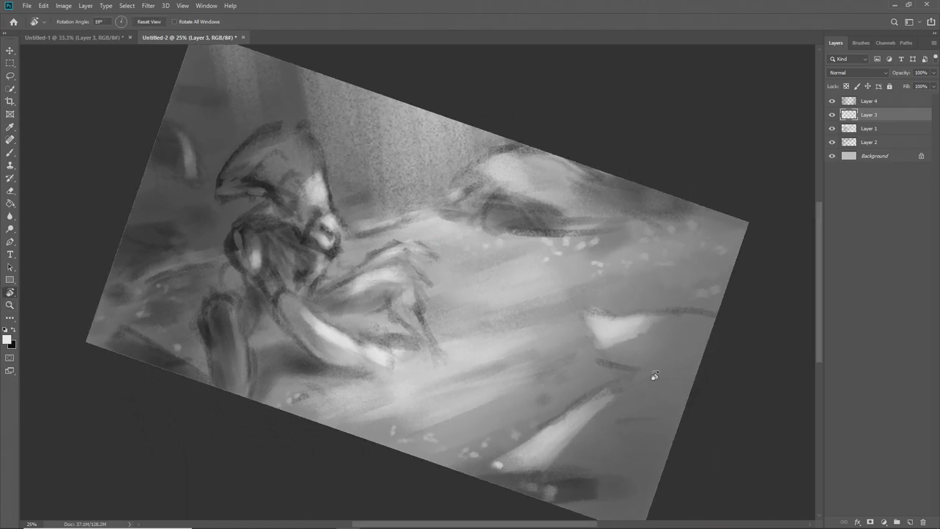
key("ctrl+shift+h")
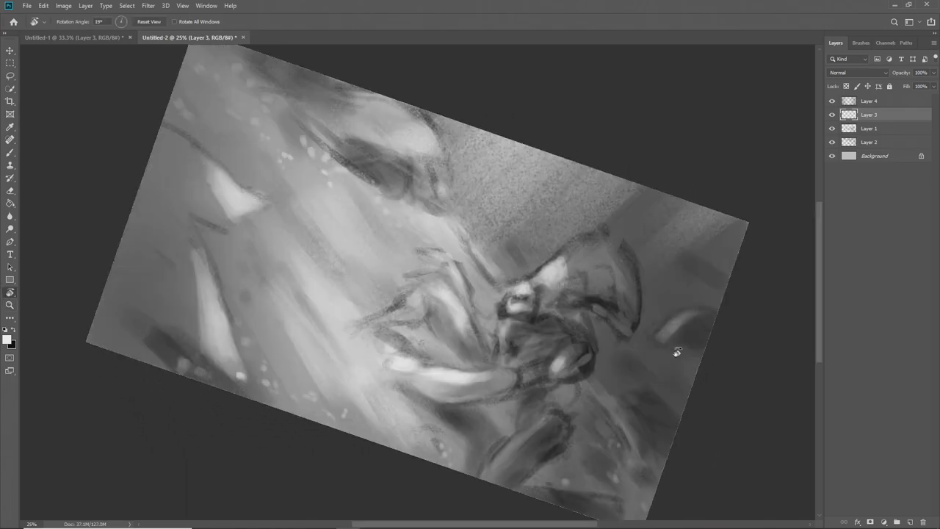
left_click_drag(685, 345, 673, 228)
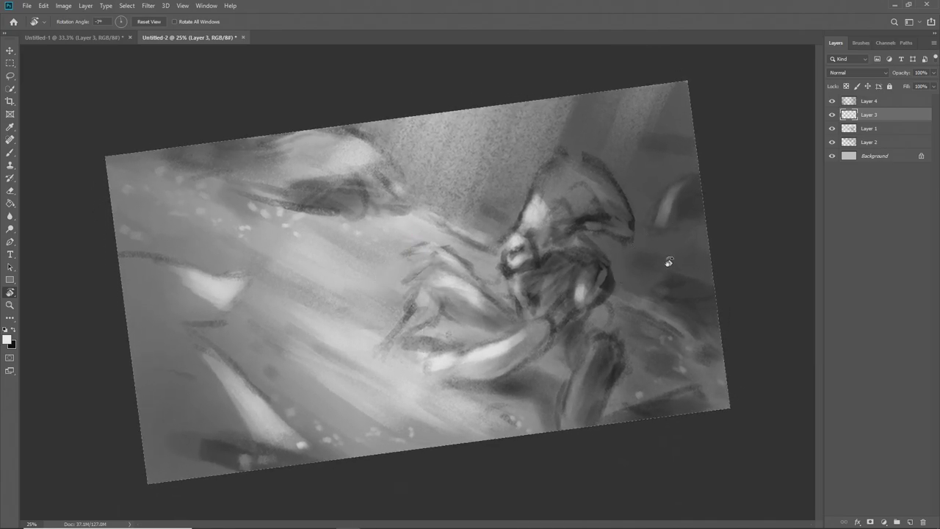
key("Escape")
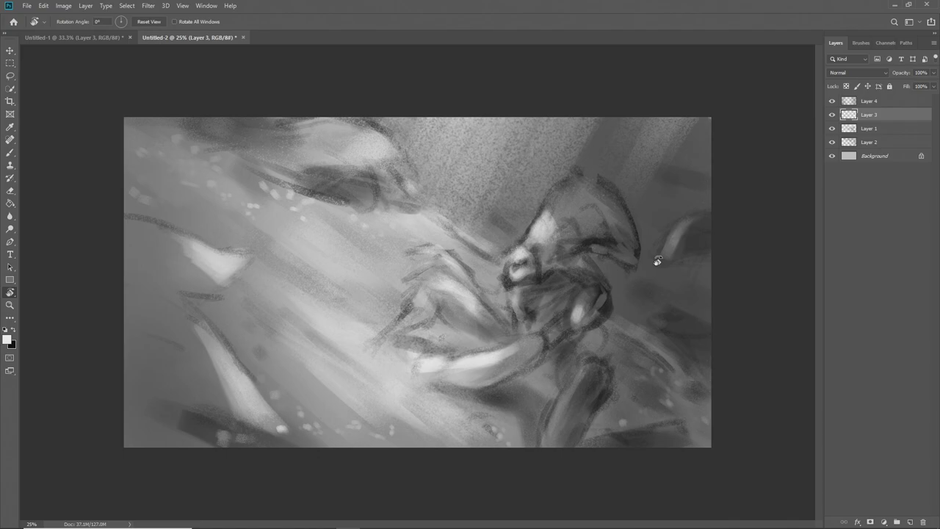